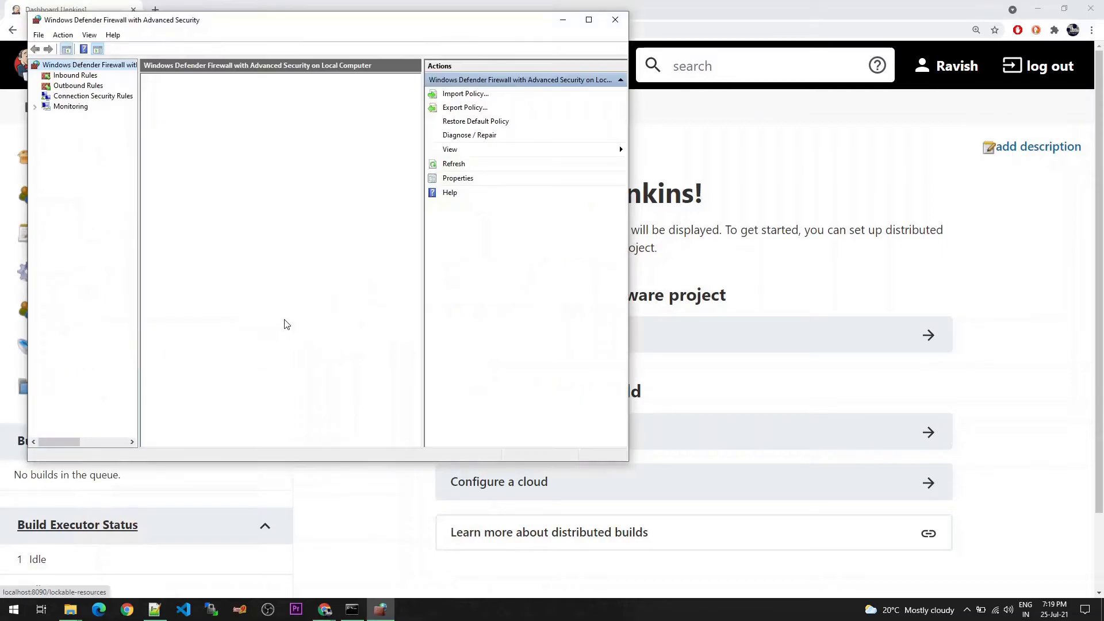
Start a new inbound port rule in the firewall, applying it to TCP on specific local port 8090
double_click(594, 23)
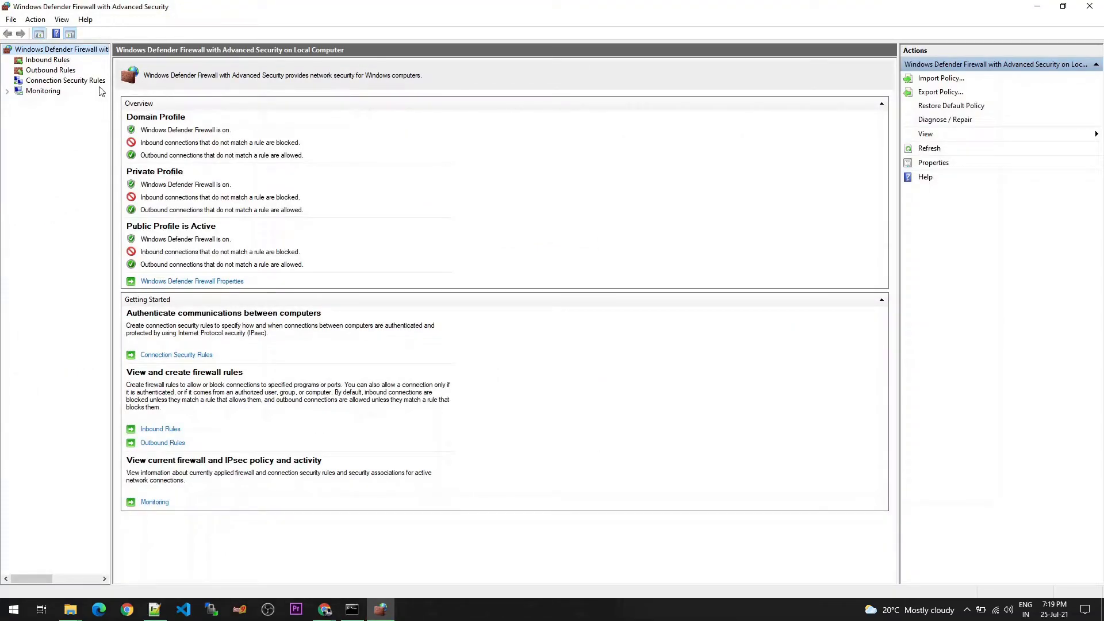
drag(112, 97, 158, 97)
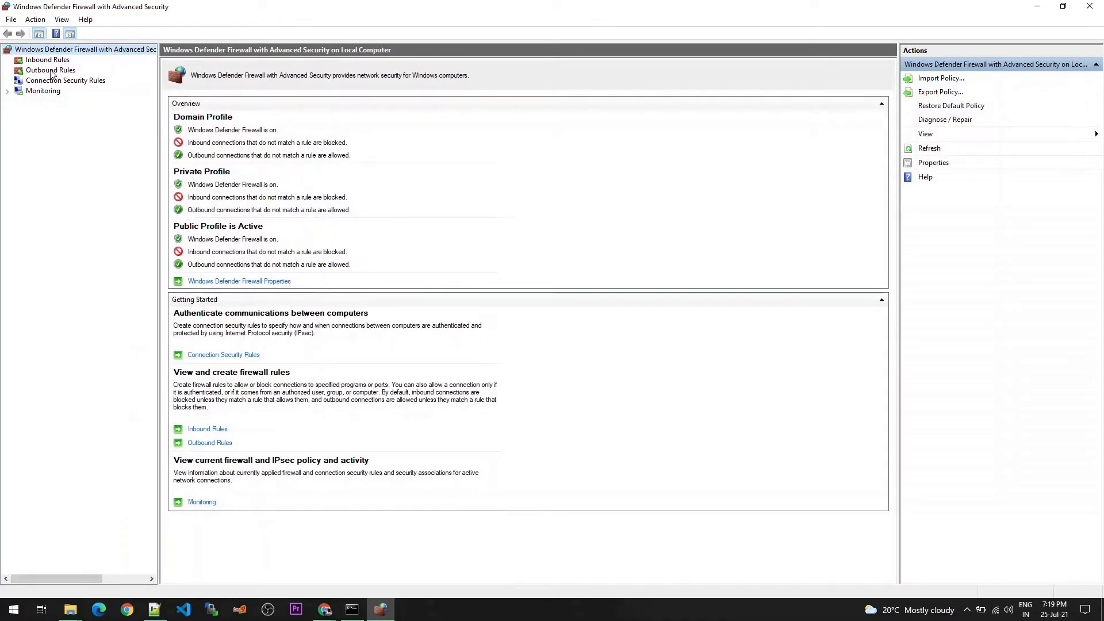
click(47, 61)
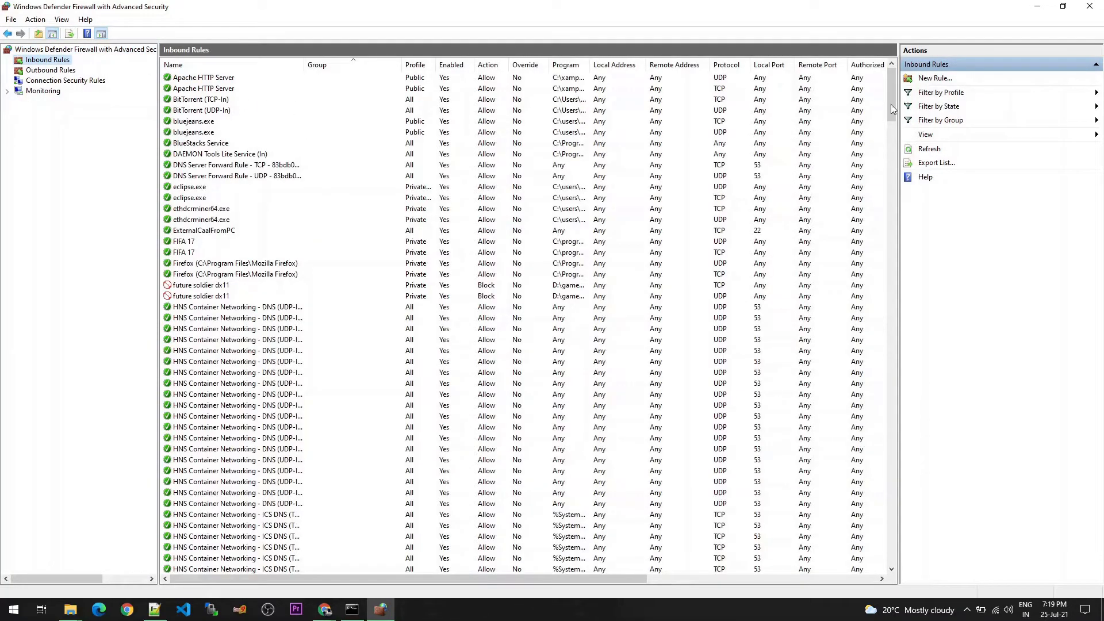
click(935, 78)
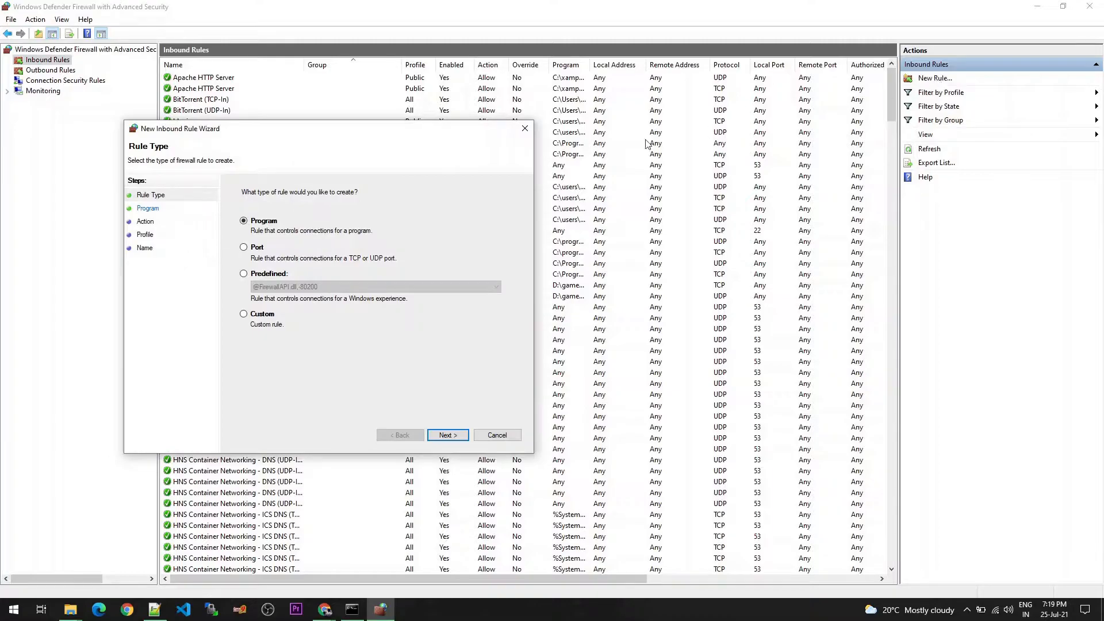
click(244, 248)
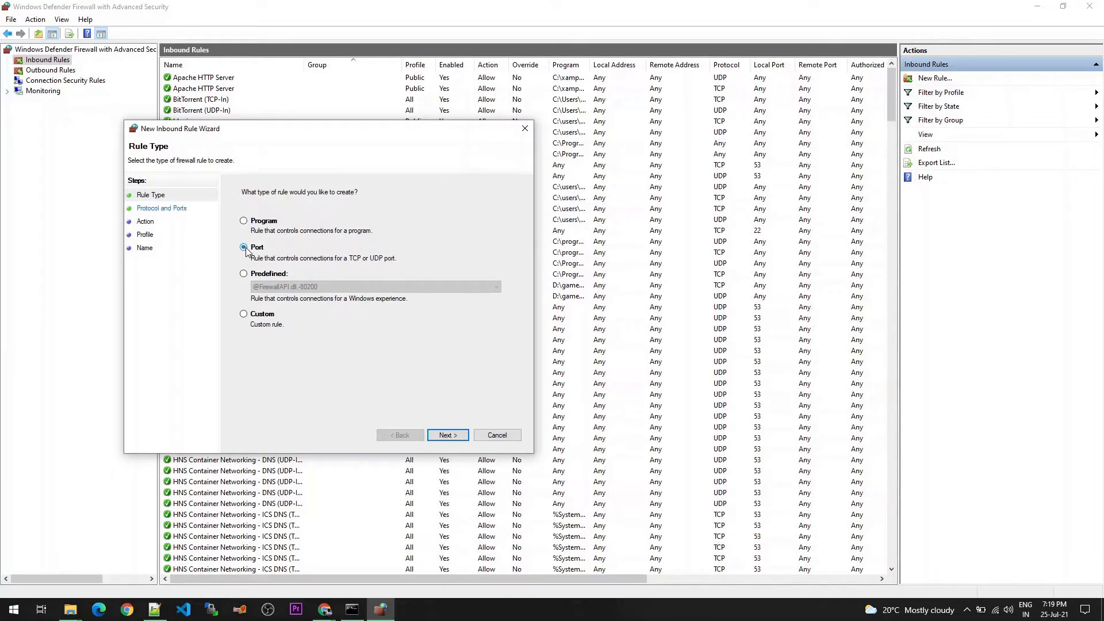
click(448, 436)
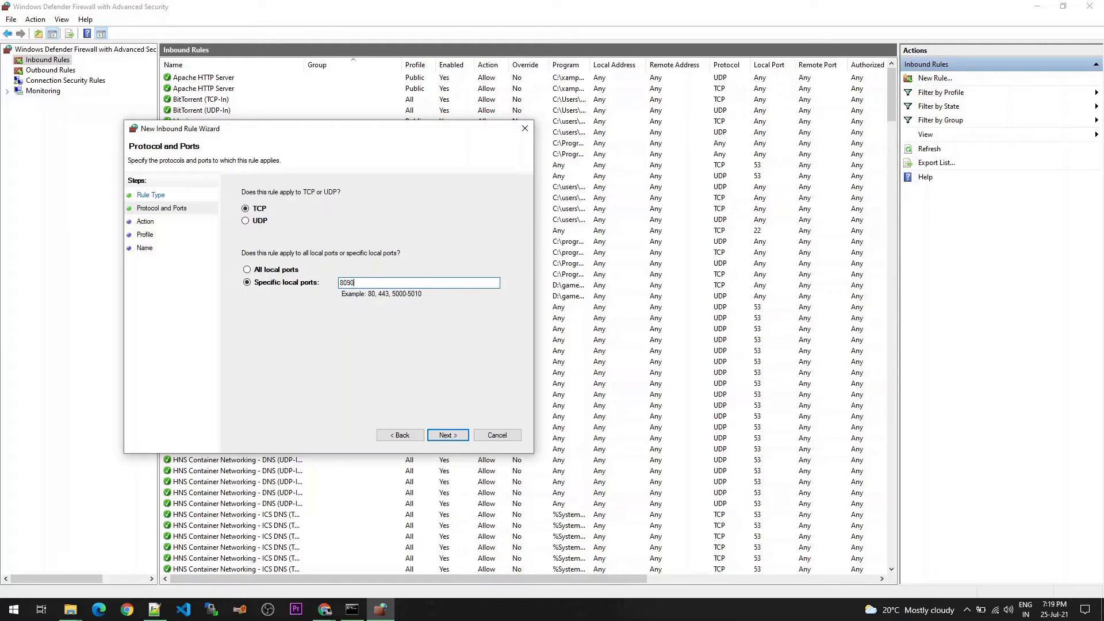
click(448, 435)
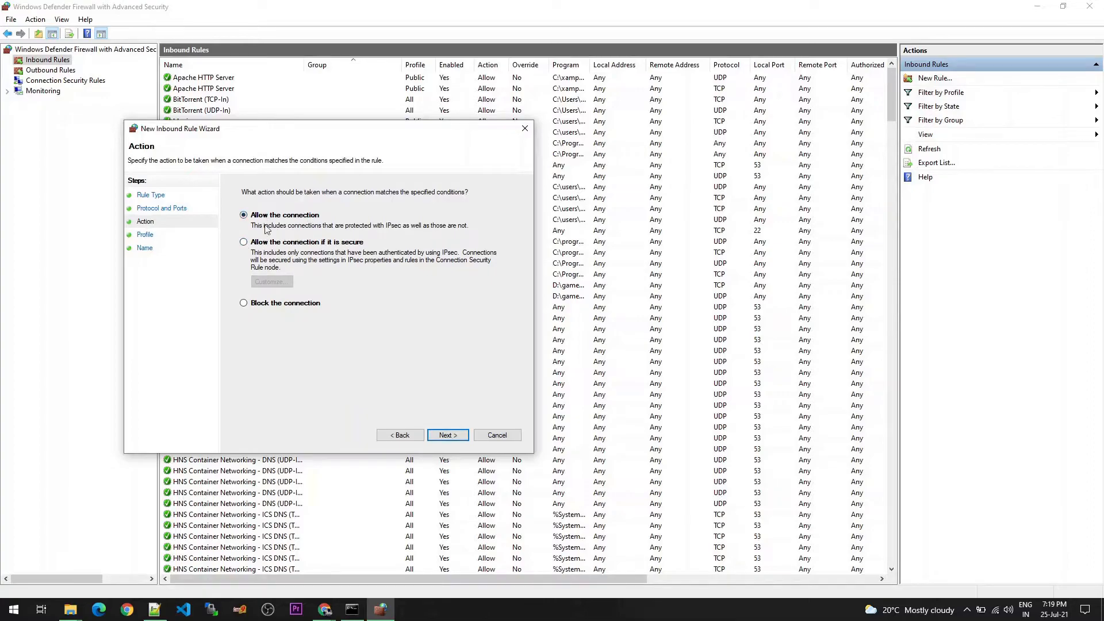
Allow the connection for all profiles, name the rule "Jenkins Port 8090", add a short description, and finish the rule
click(448, 437)
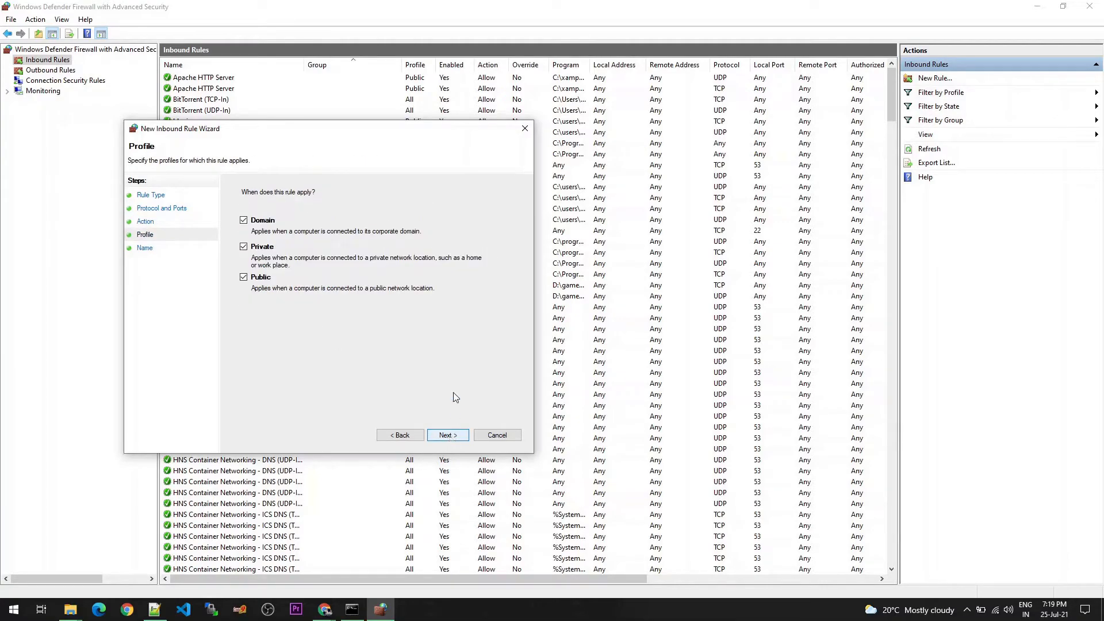
click(448, 435)
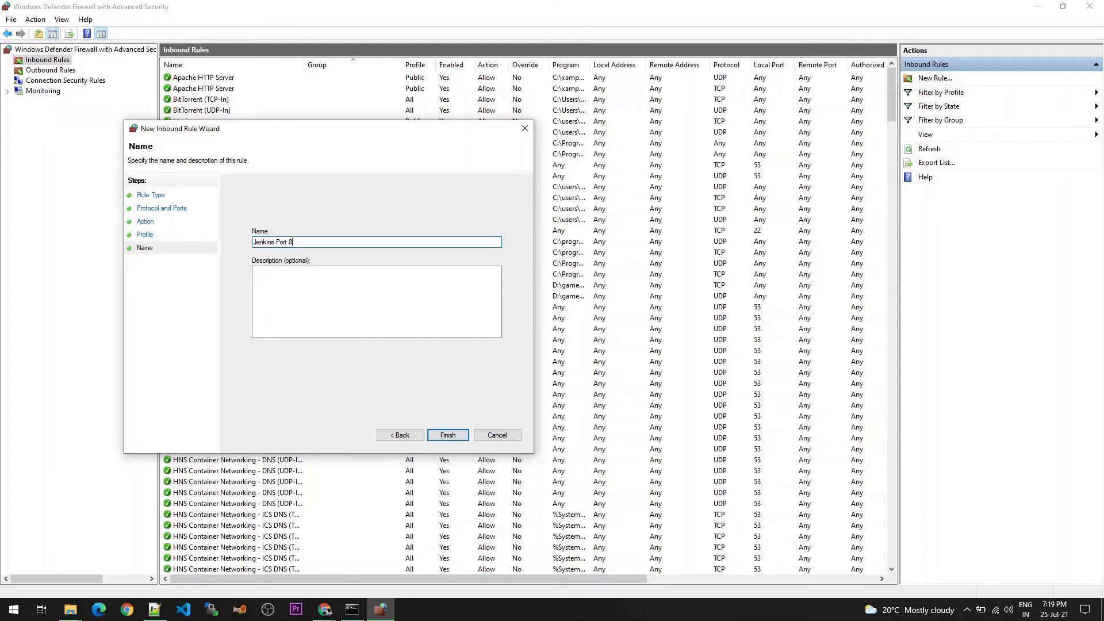
key(Tab)
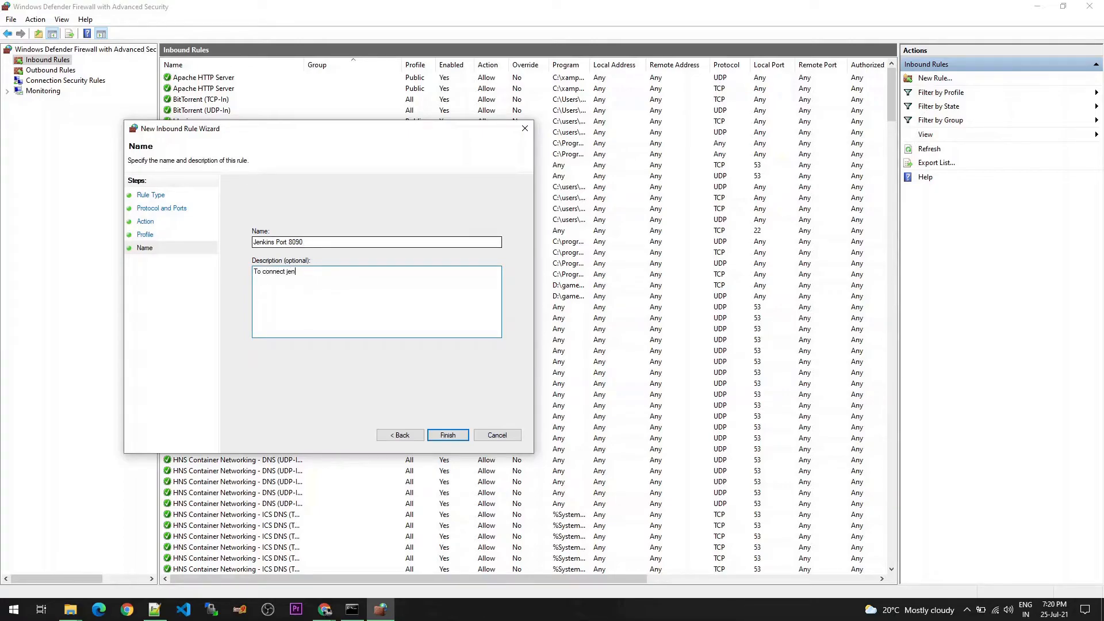
click(455, 439)
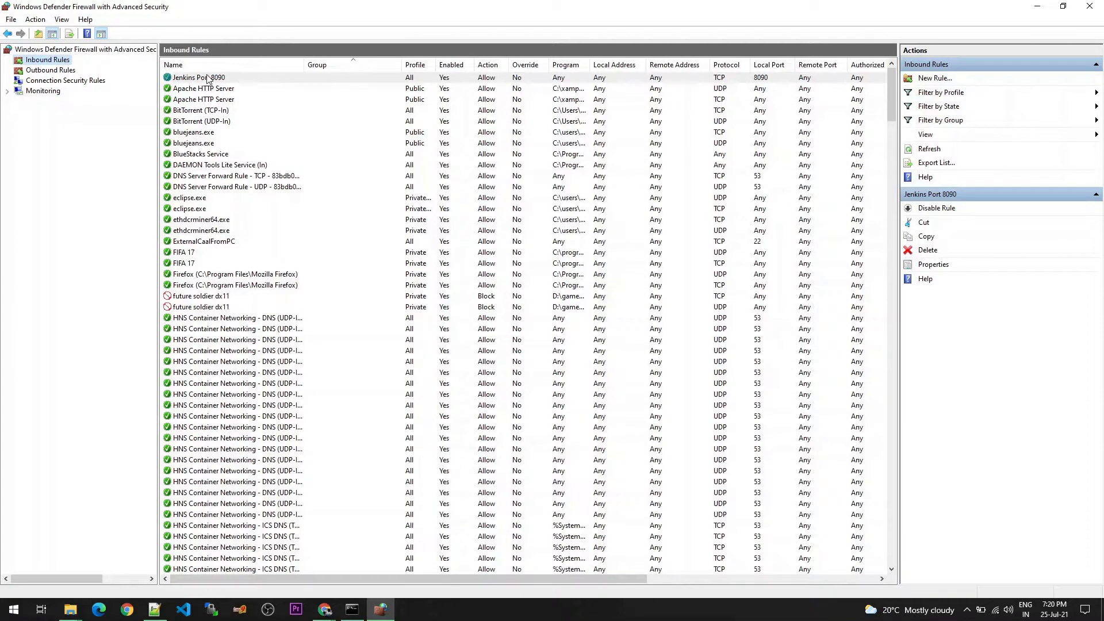
click(1090, 5)
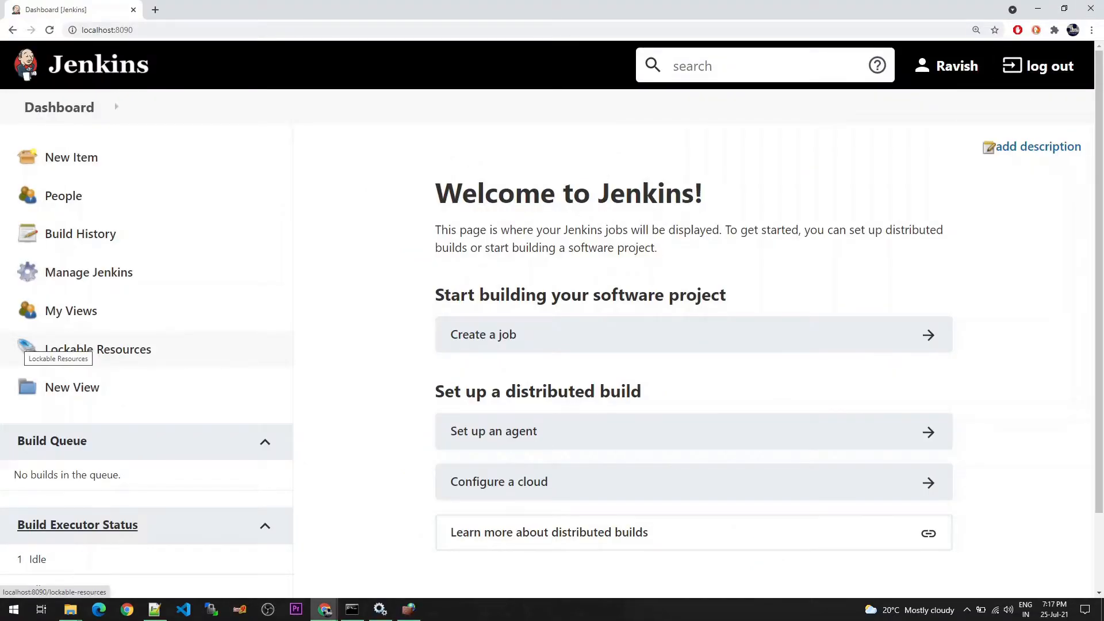
In Jenkins' global security configuration, set the TCP port for inbound agents to Random, save, and return to the dashboard
click(85, 279)
scroll(487, 443, down, 2)
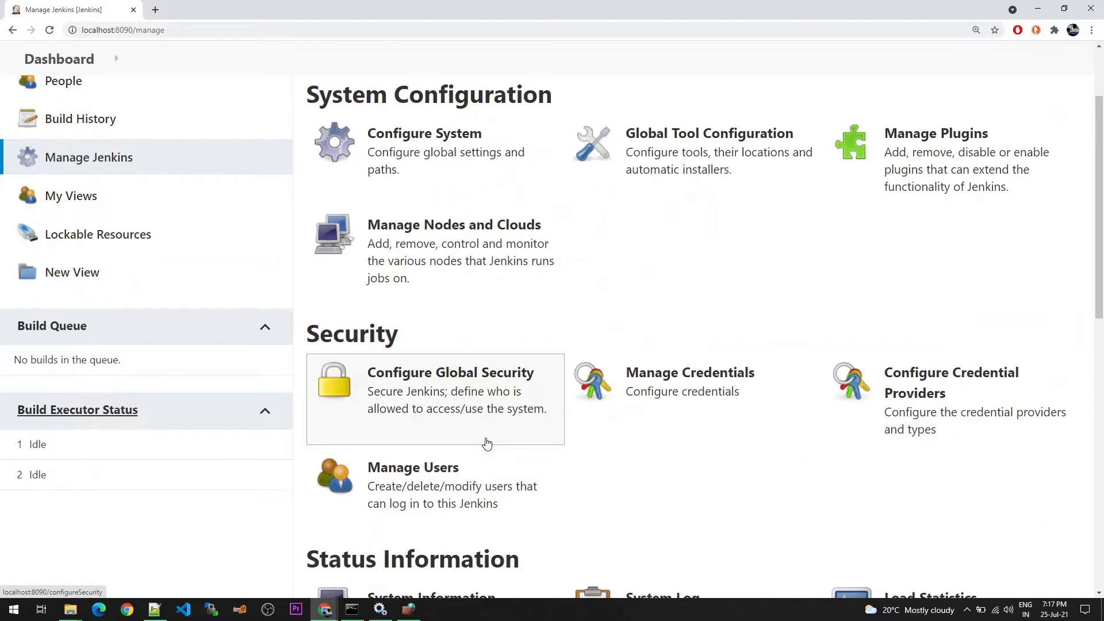
click(436, 396)
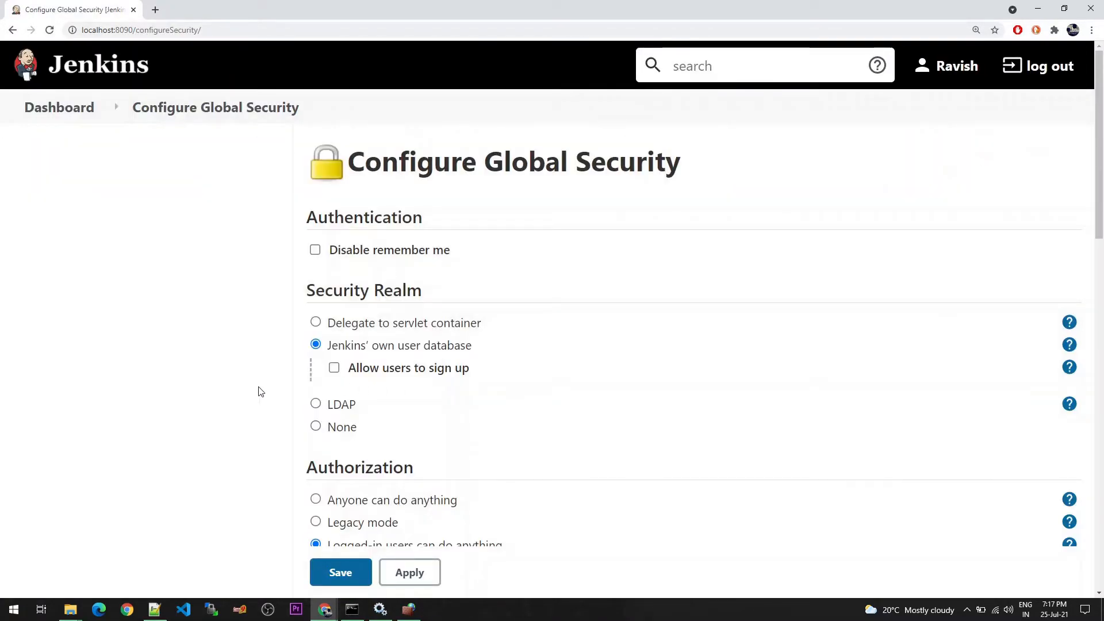
key(ctrl+f)
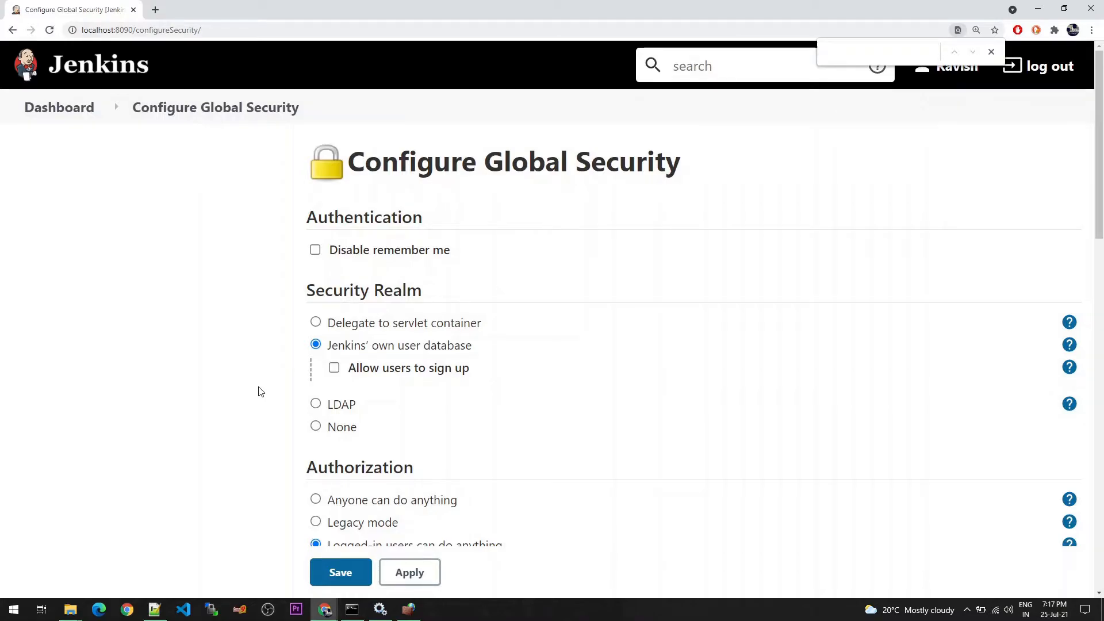
text(agen)
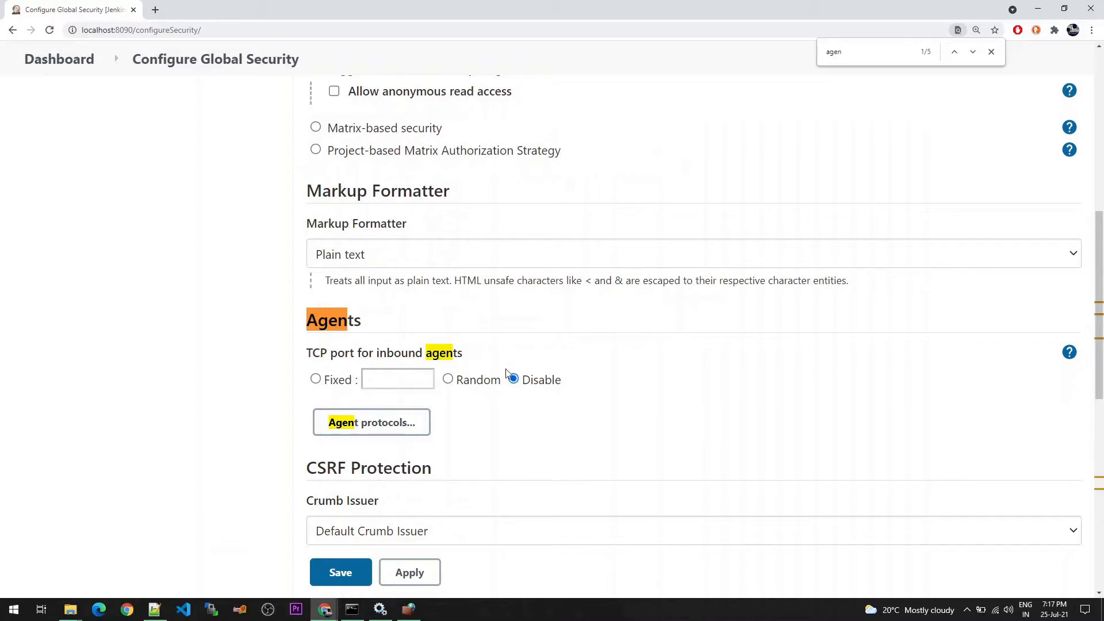
click(448, 382)
click(423, 574)
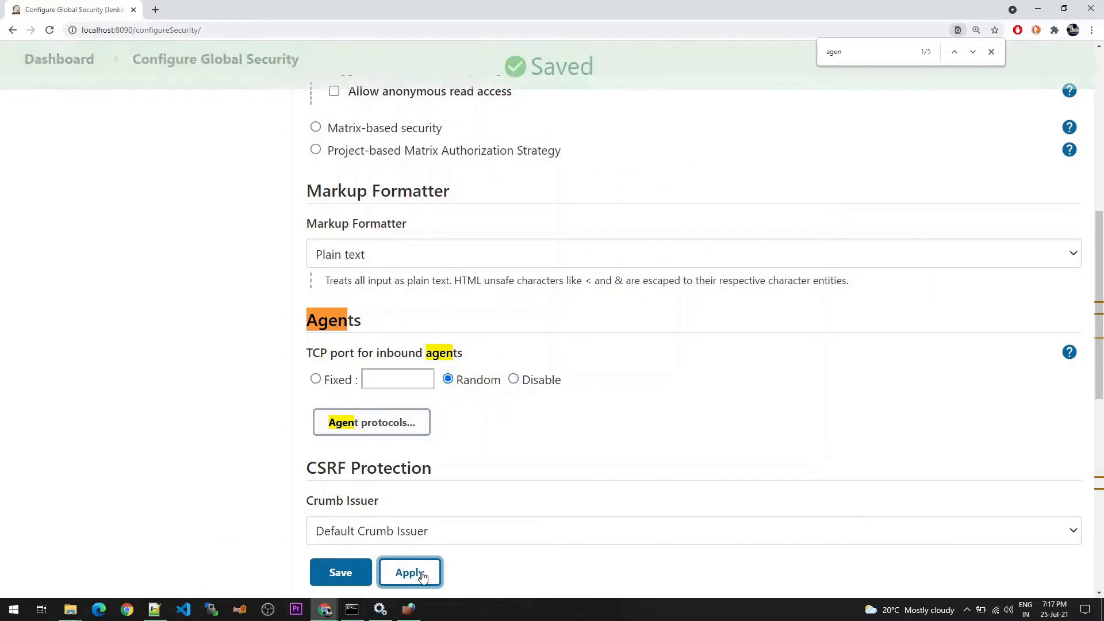
click(342, 578)
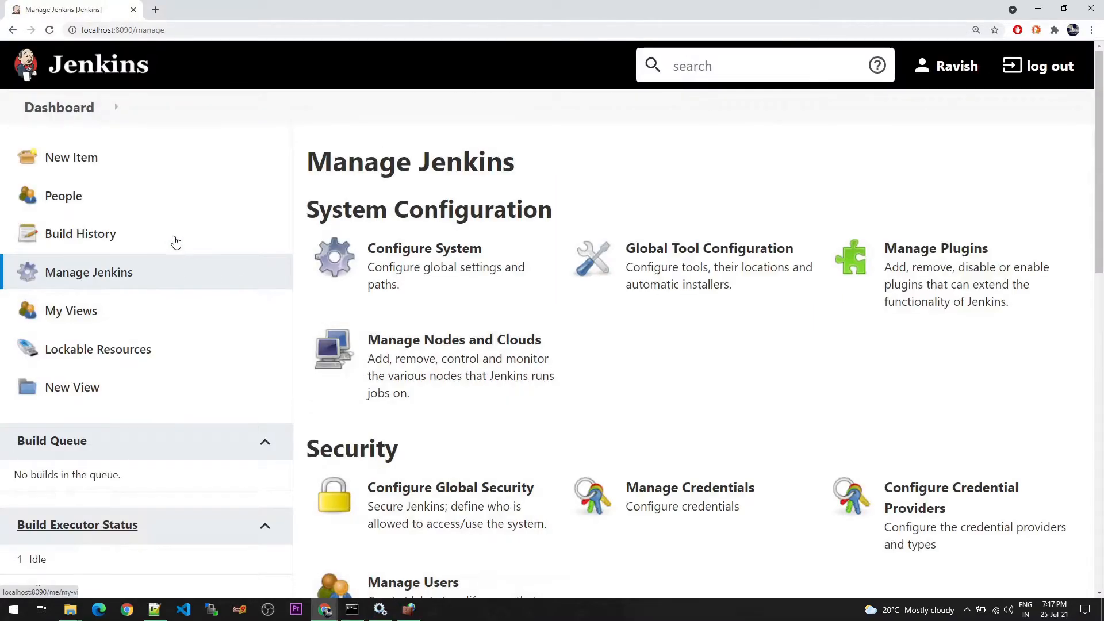
click(59, 107)
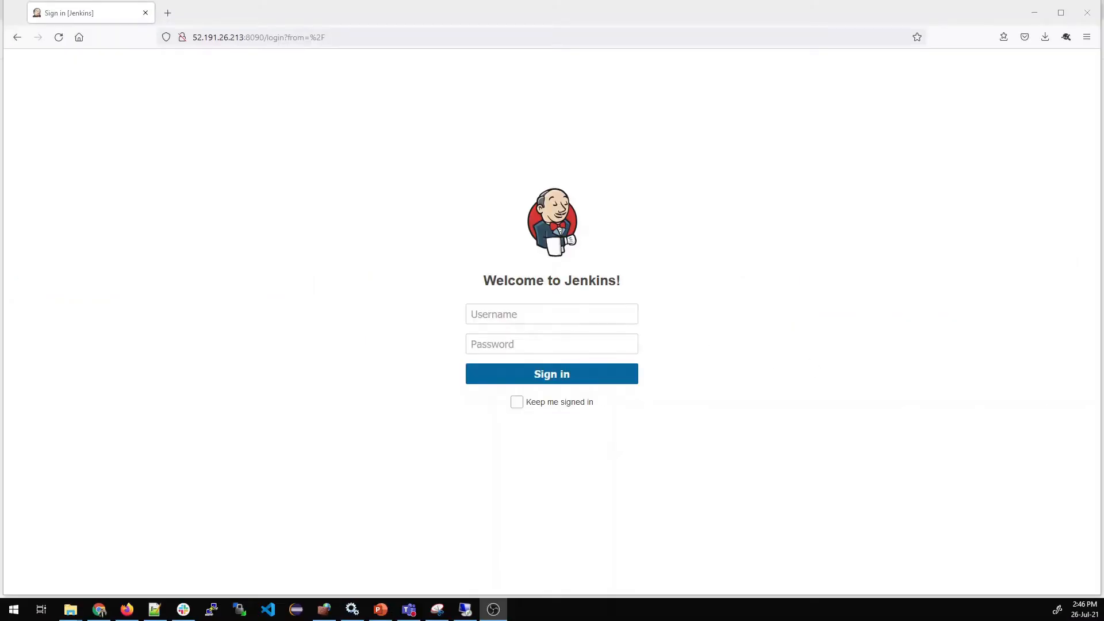
Sign in to Jenkins at 52.191.26.213:8090 with the account username and password, declining to save the login in the browser
click(552, 314)
text(ravish)
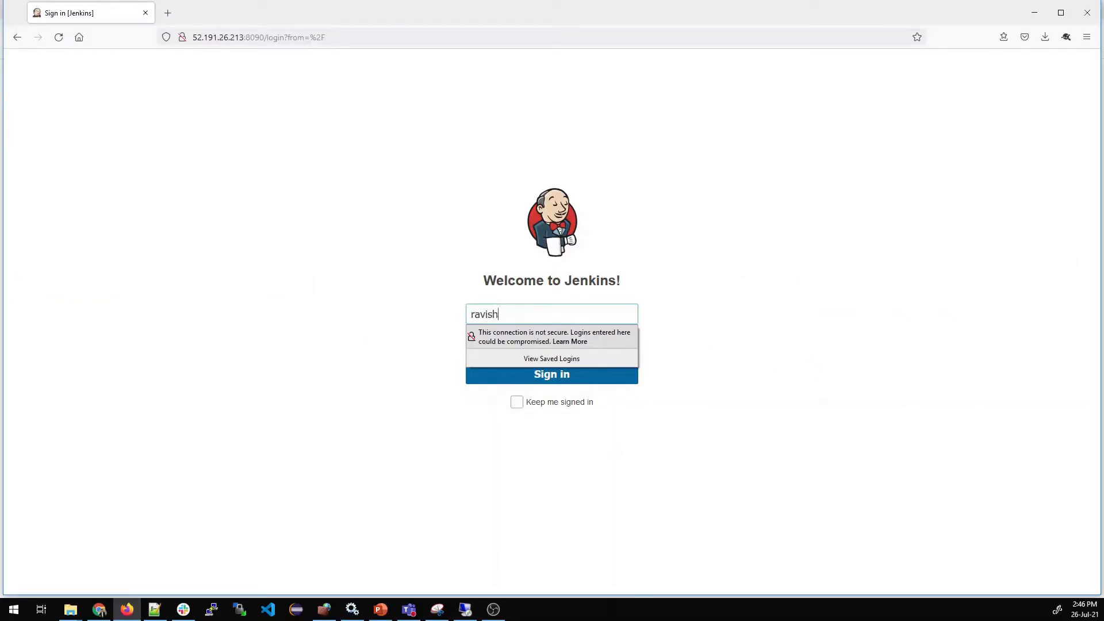
key(Tab)
text(••)
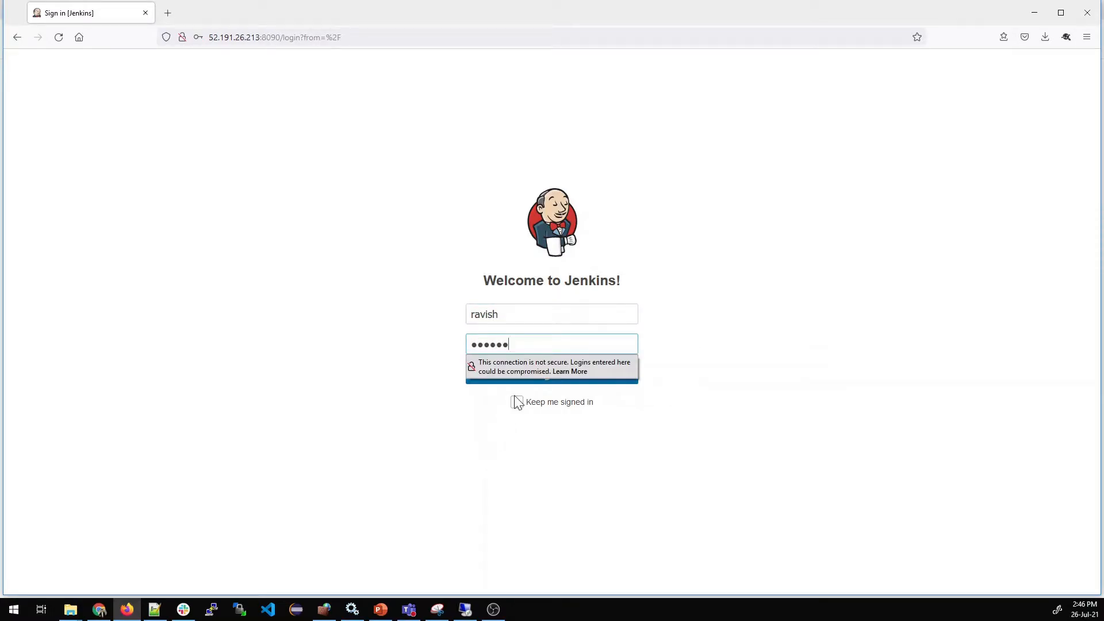
click(600, 383)
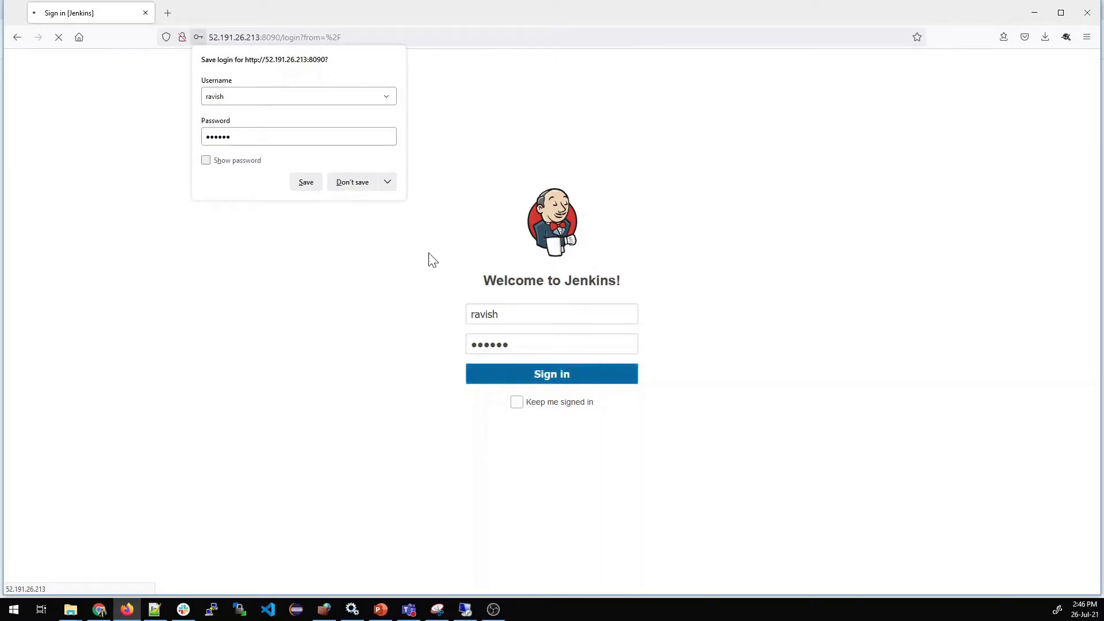
click(353, 183)
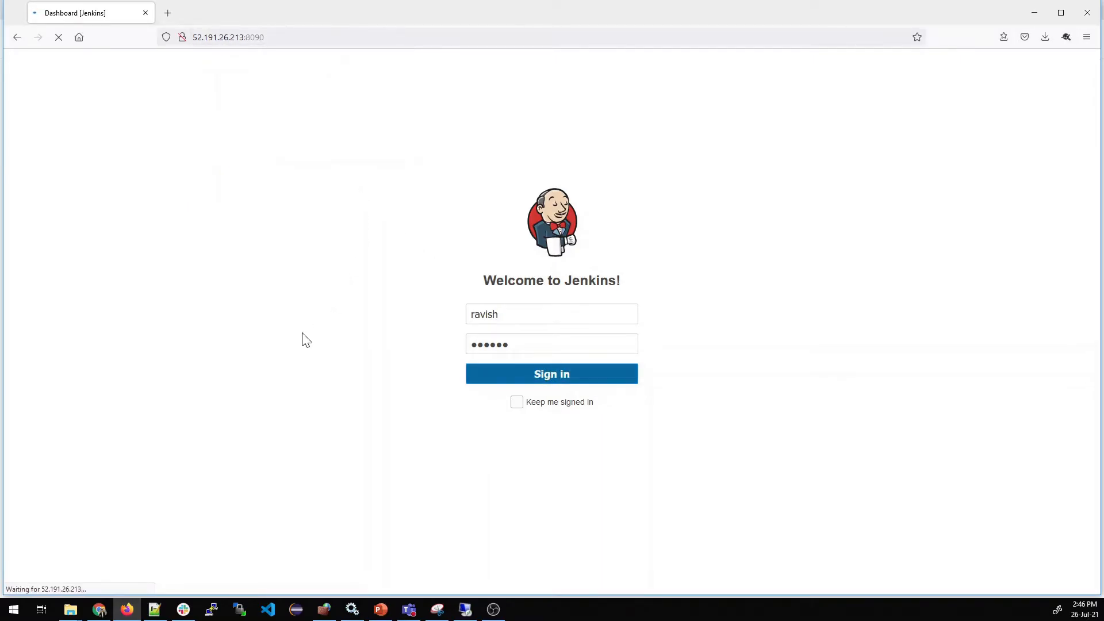
Open the Configure System page from the Jenkins management settings
key(ctrl+plus)
key(ctrl+plus)
key(ctrl+plus)
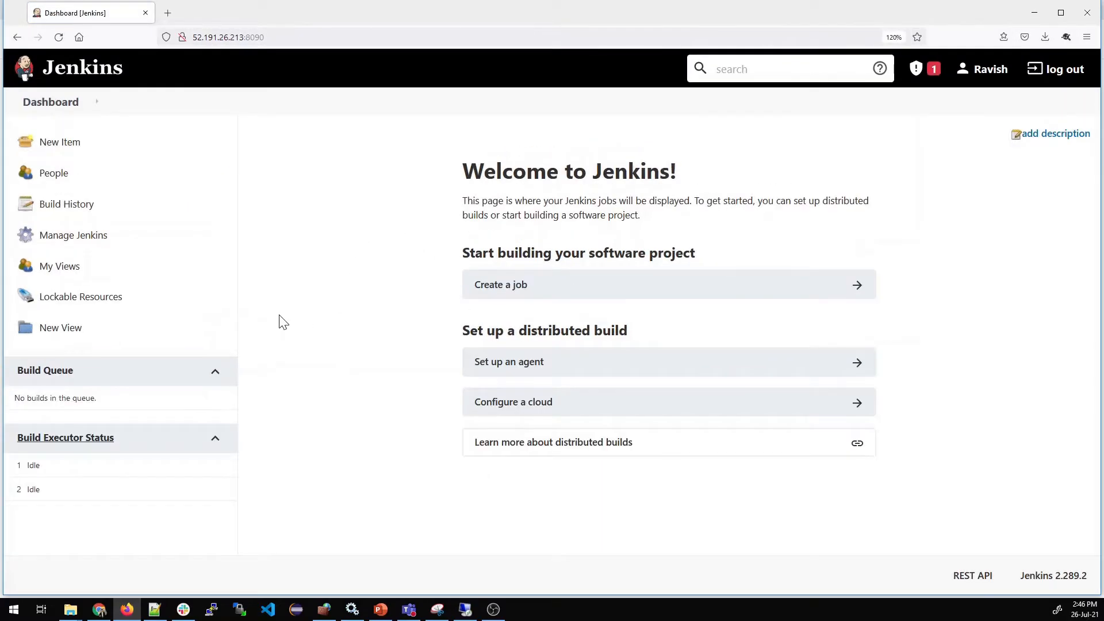
click(107, 260)
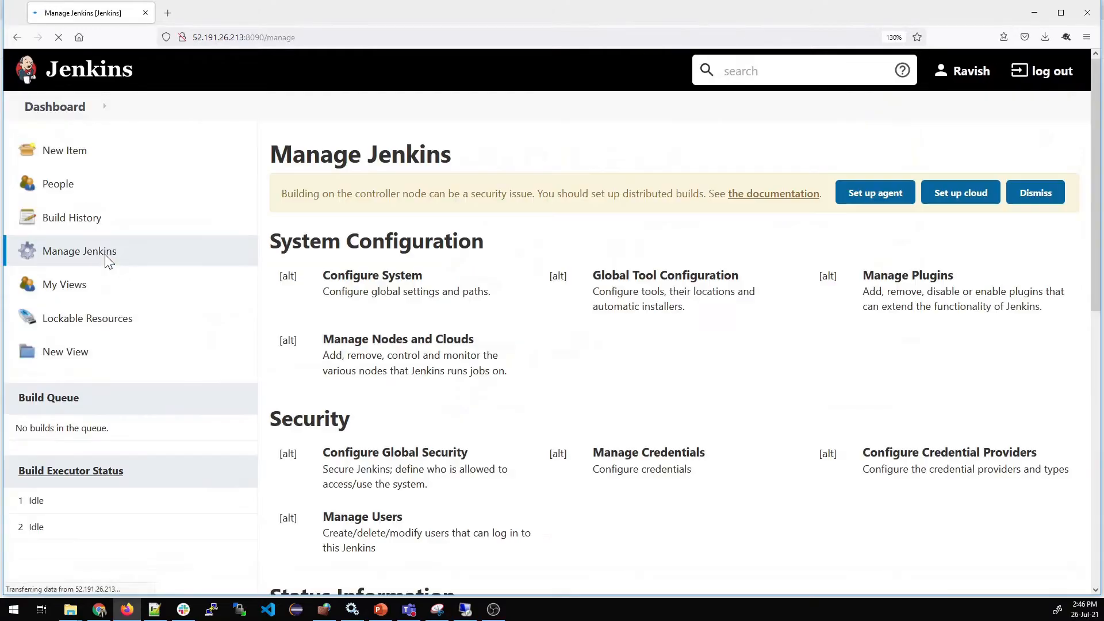
click(367, 358)
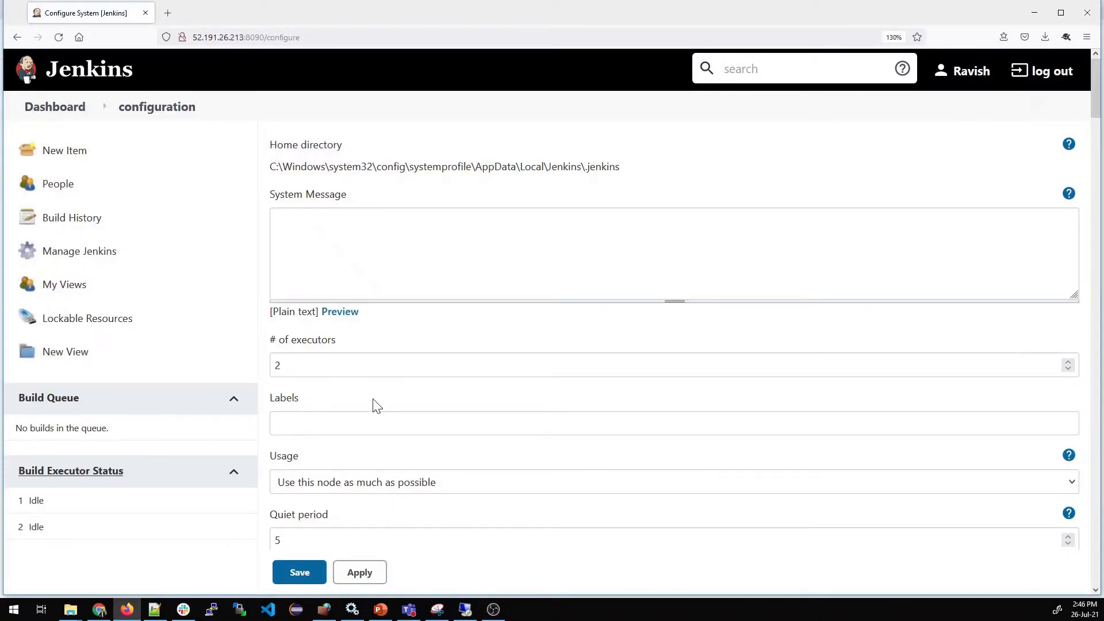
scroll(375, 405, down, 5)
click(343, 390)
key(BackSpace)
key(BackSpace)
key(BackSpace)
key(BackSpace)
key(BackSpace)
key(BackSpace)
key(BackSpace)
key(BackSpace)
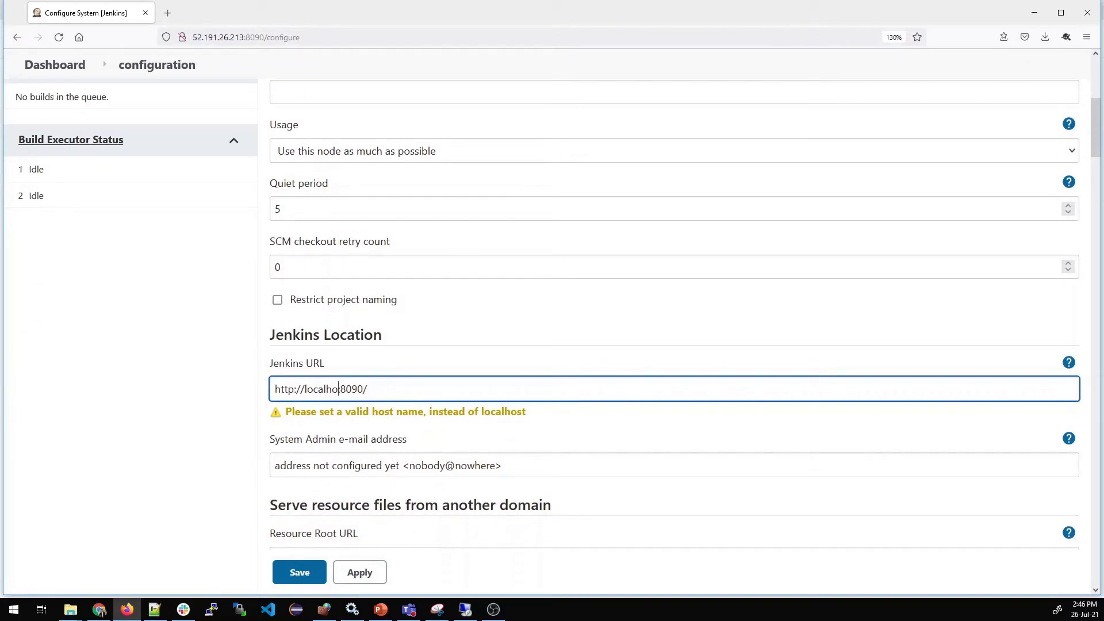
key(BackSpace)
text(52.191.26.213)
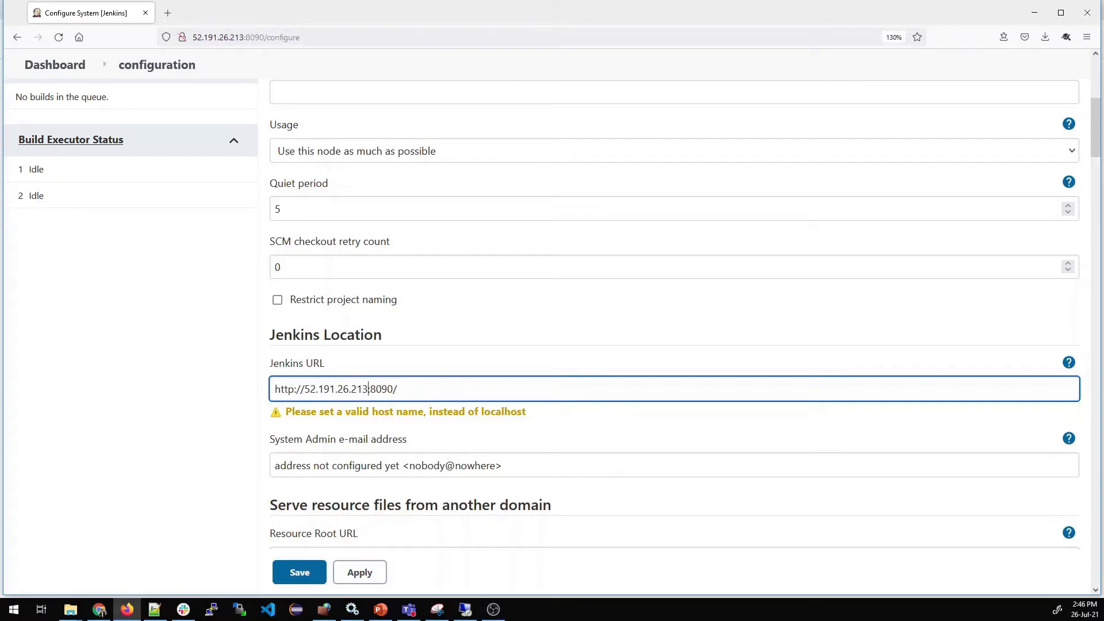
click(256, 459)
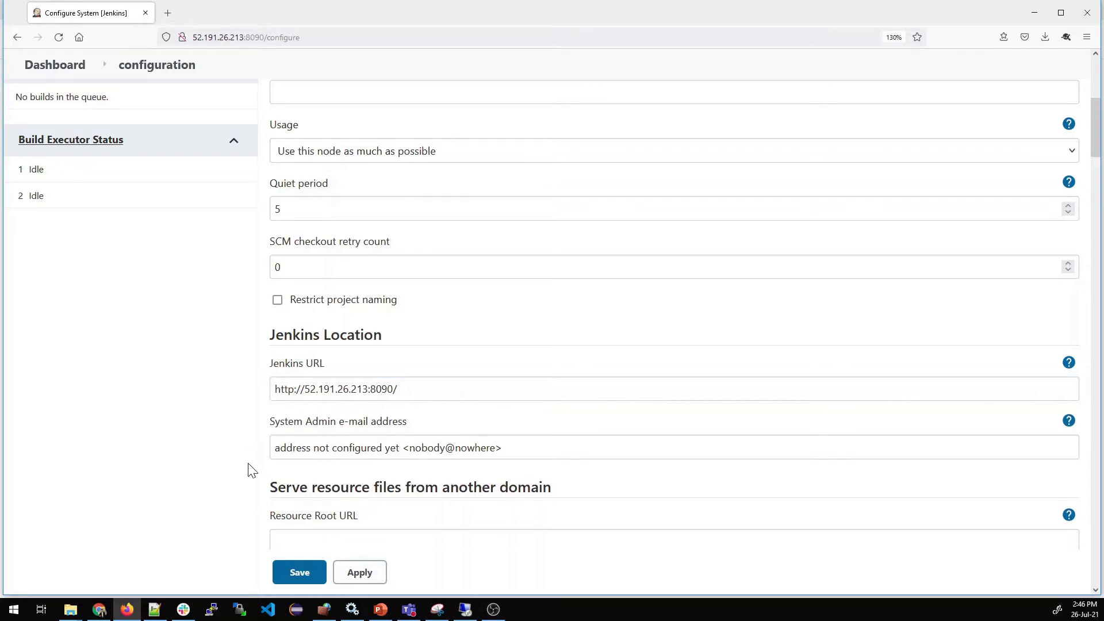
click(360, 575)
click(304, 581)
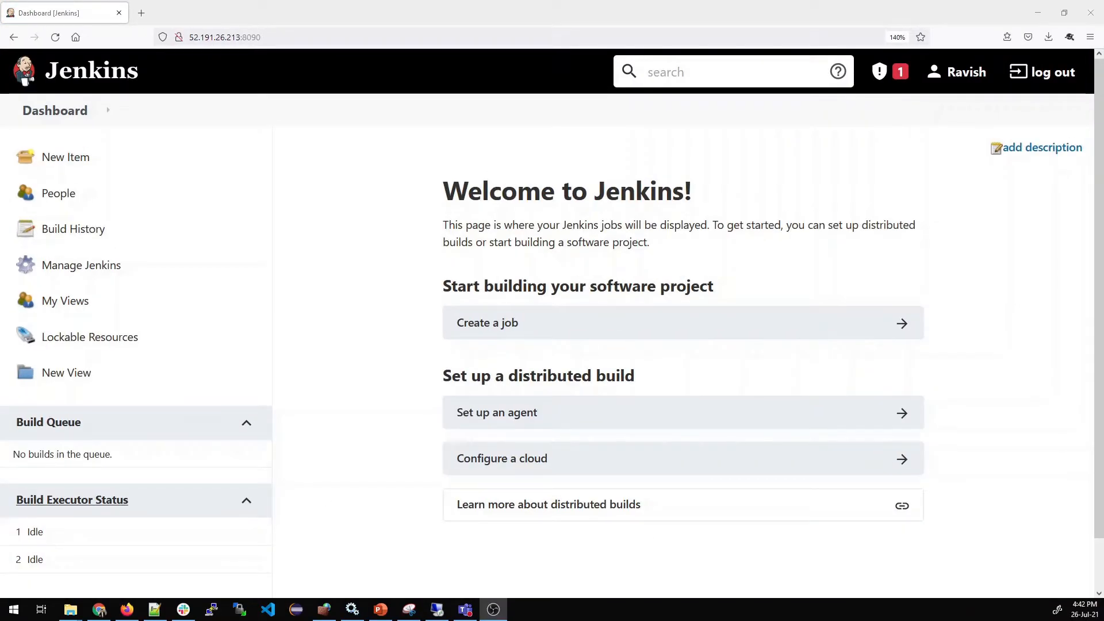
Create a new node named Agent01 as a Permanent Agent under Manage Nodes and Clouds
click(91, 277)
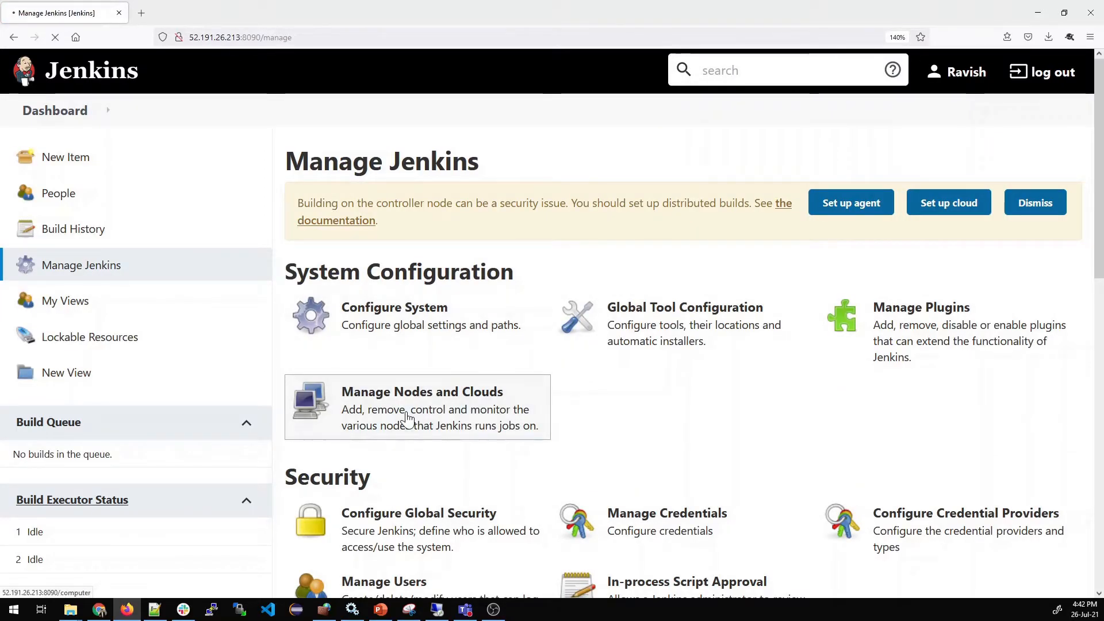
click(406, 417)
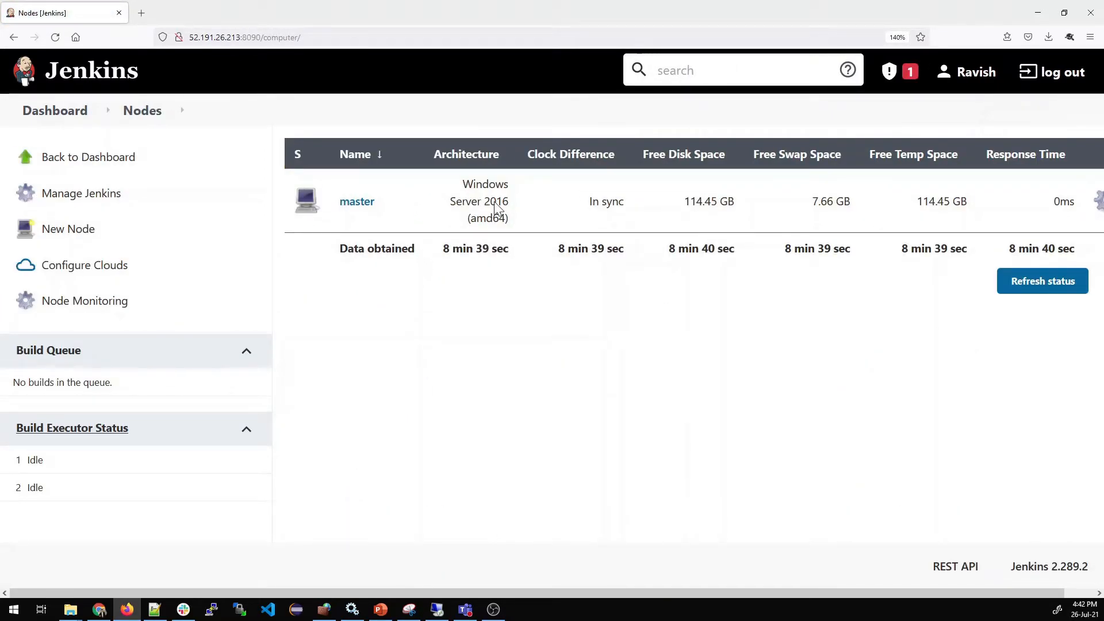
drag(512, 224, 459, 178)
click(527, 339)
click(90, 233)
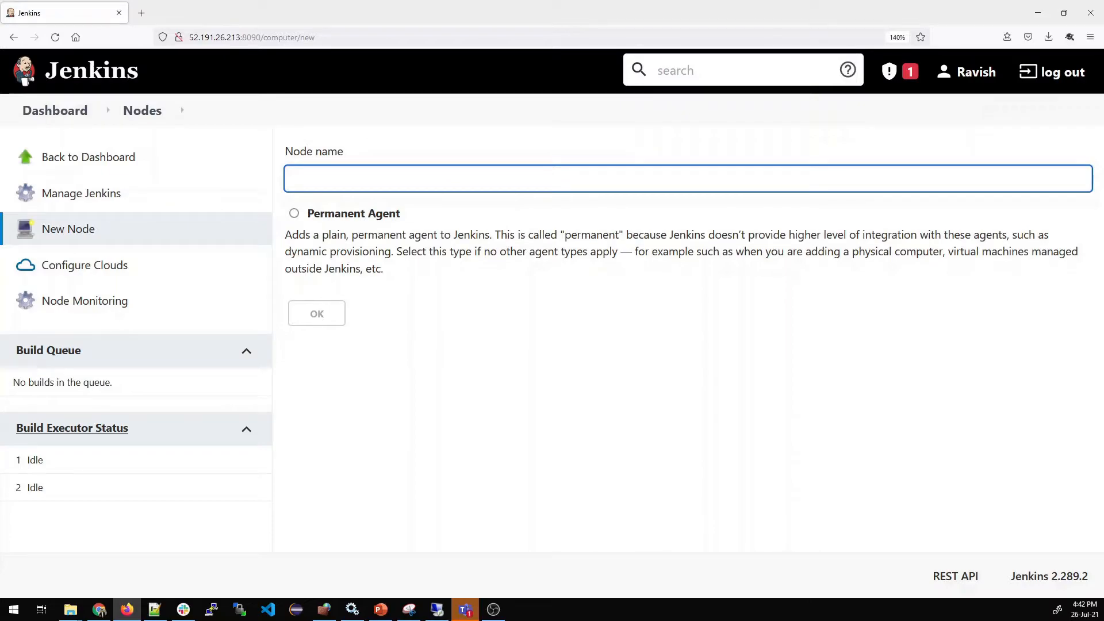
text(Agent01)
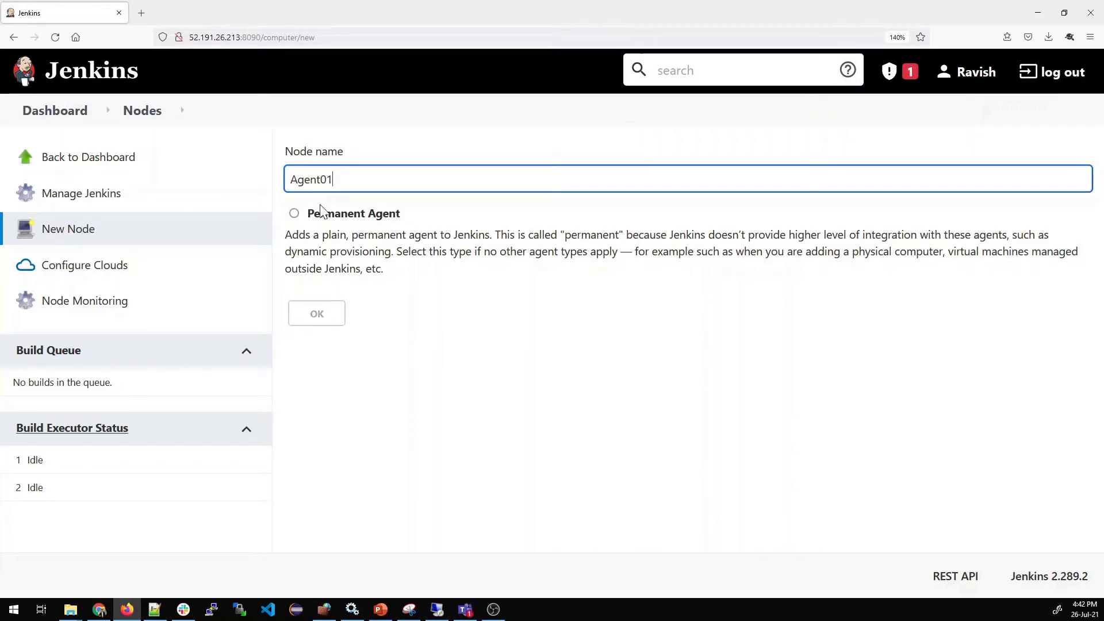
click(298, 214)
click(314, 321)
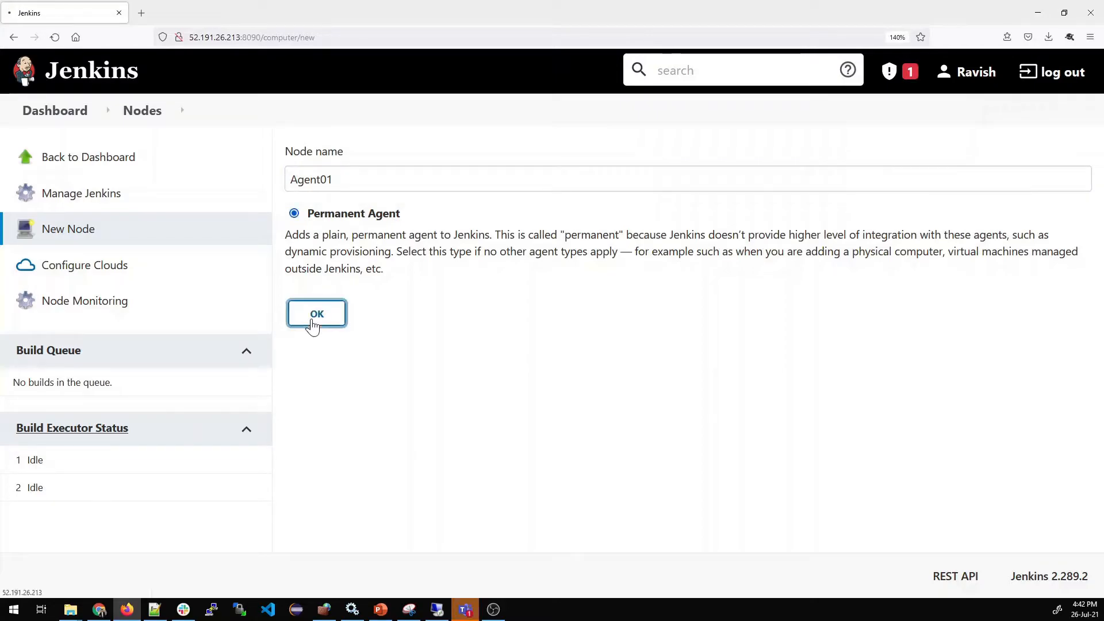
Set the node's description to "Agent for Jenkins" and its number of executors to 4
key(ctrl+plus)
click(391, 255)
text(Agen)
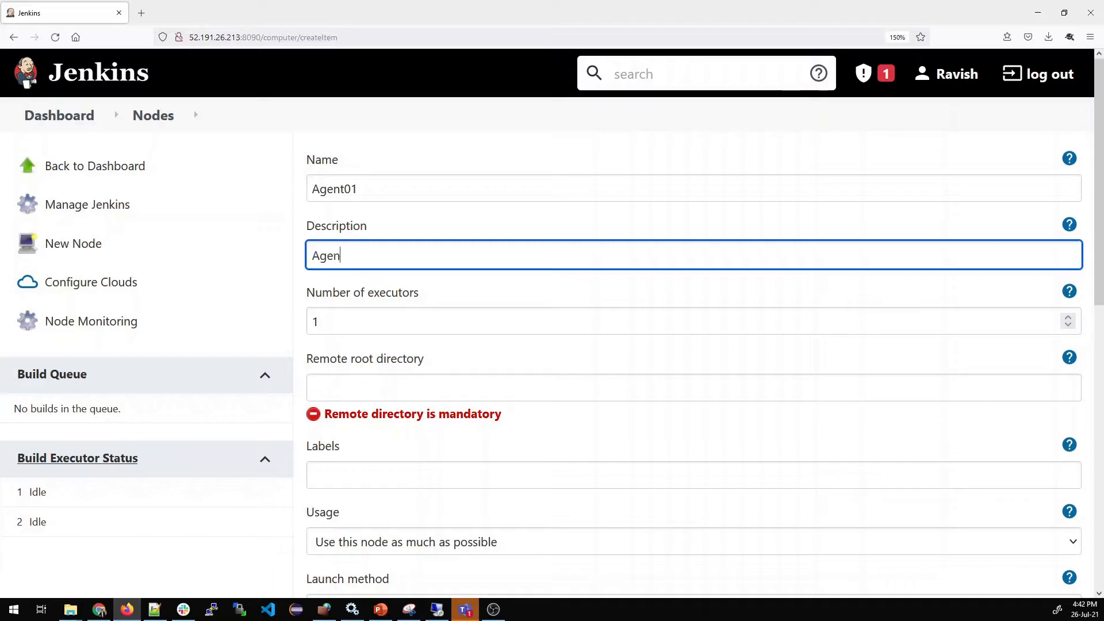
text(t for Jenkins)
key(Tab)
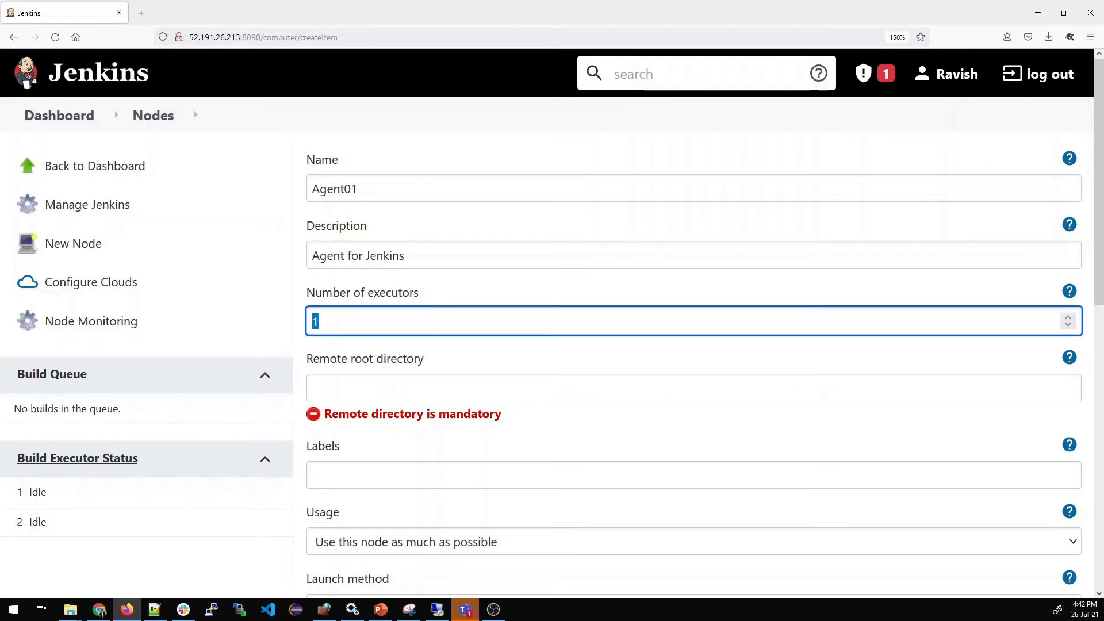
text(4)
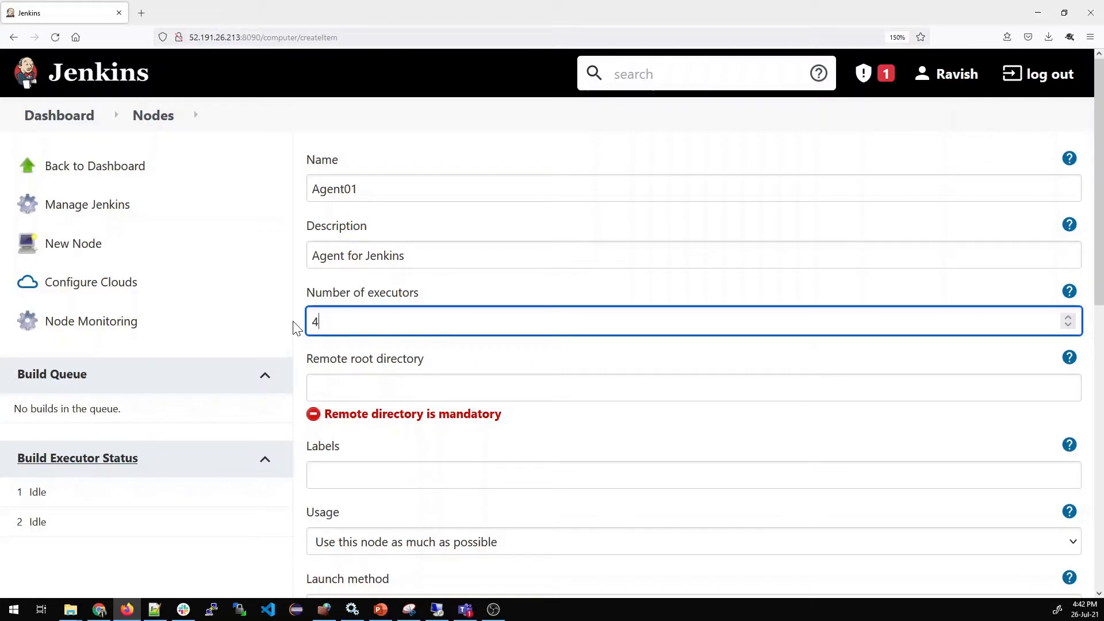
key(Tab)
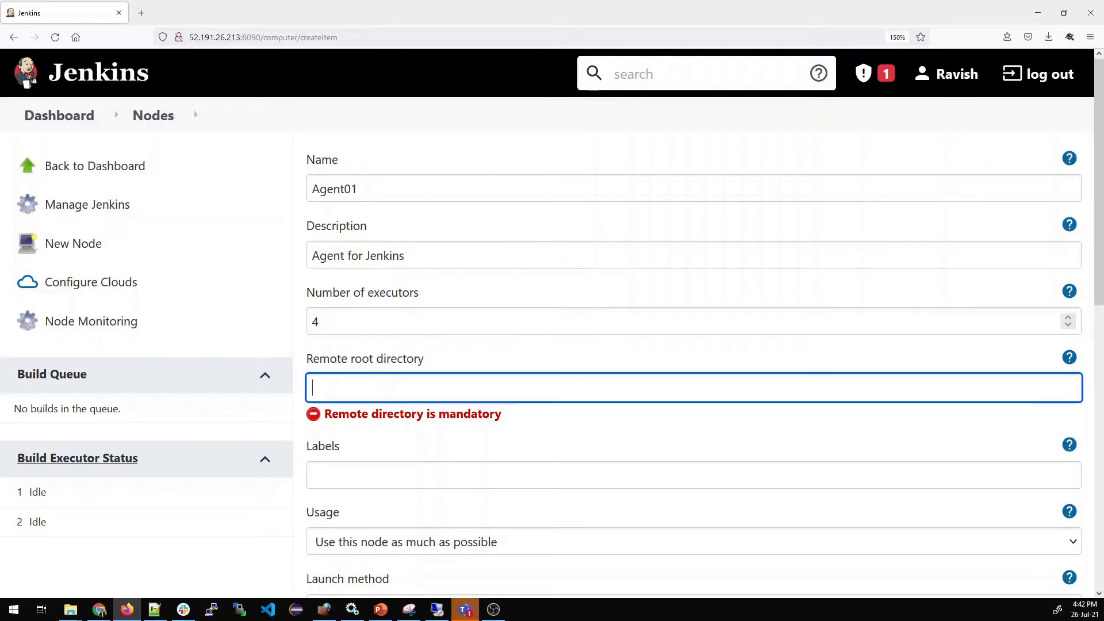
Show the help for the remote root directory and set the directory to its Windows example path, c:\jenkins
click(1069, 358)
drag(530, 481, 358, 481)
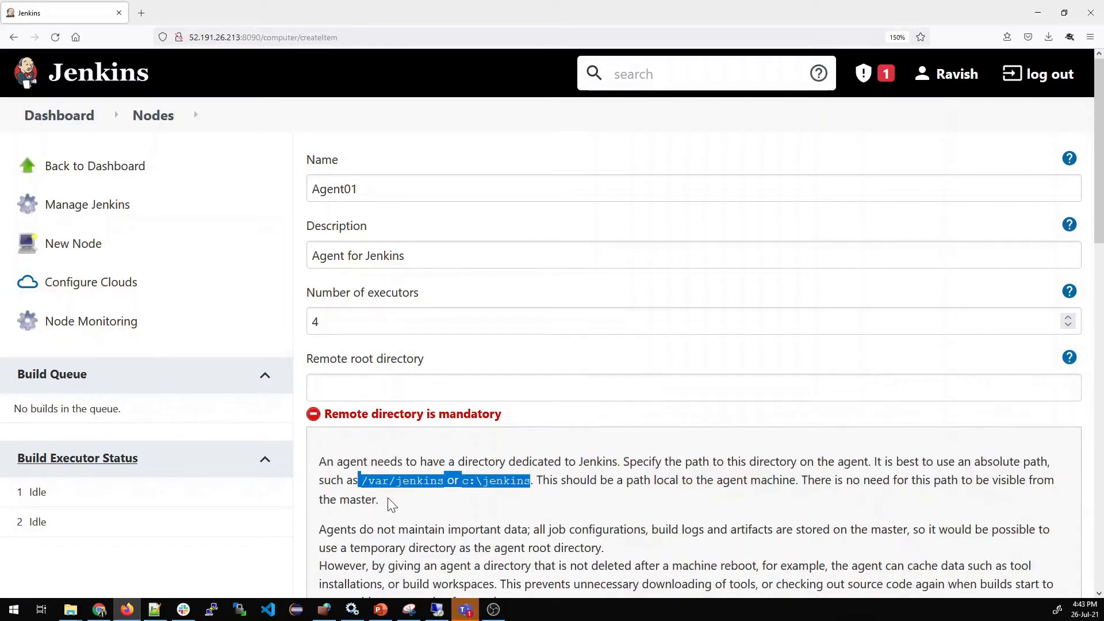
click(507, 519)
drag(531, 481, 462, 481)
key(ctrl+c)
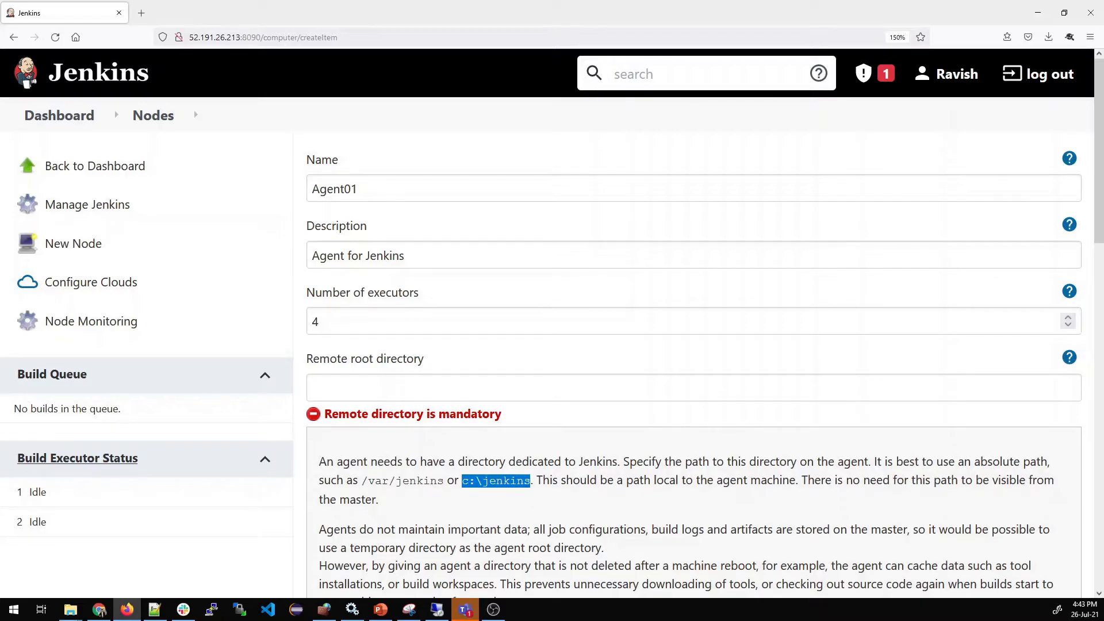
click(426, 388)
key(ctrl+v)
Enter Agent01 as the node's label
scroll(474, 447, down, 4)
scroll(481, 458, down, 2)
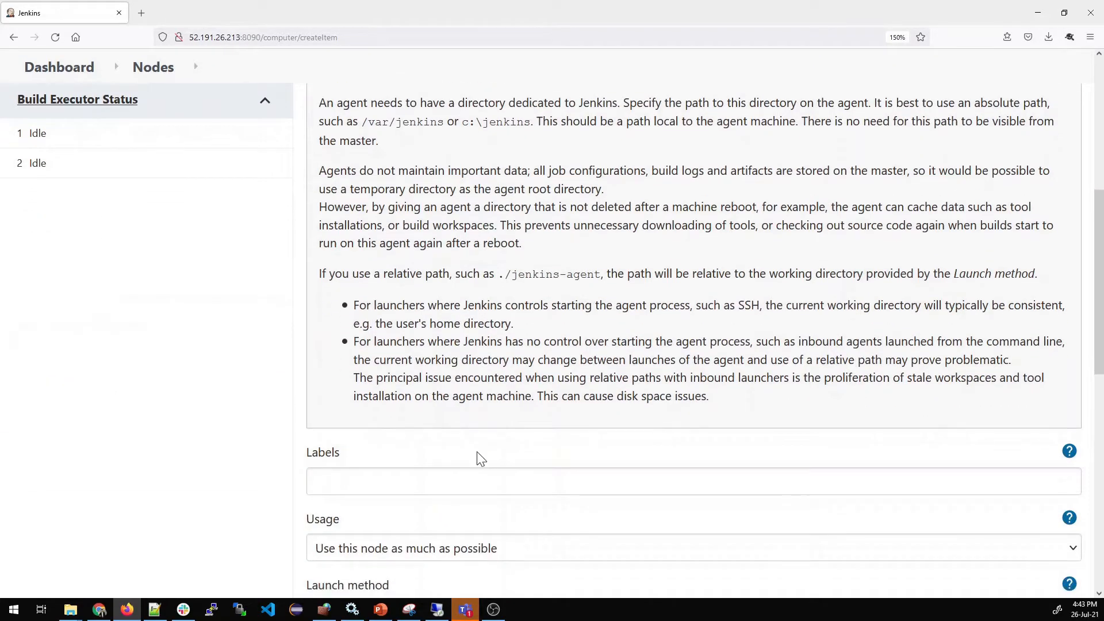
scroll(480, 458, down, 2)
click(396, 392)
scroll(377, 405, down, 1)
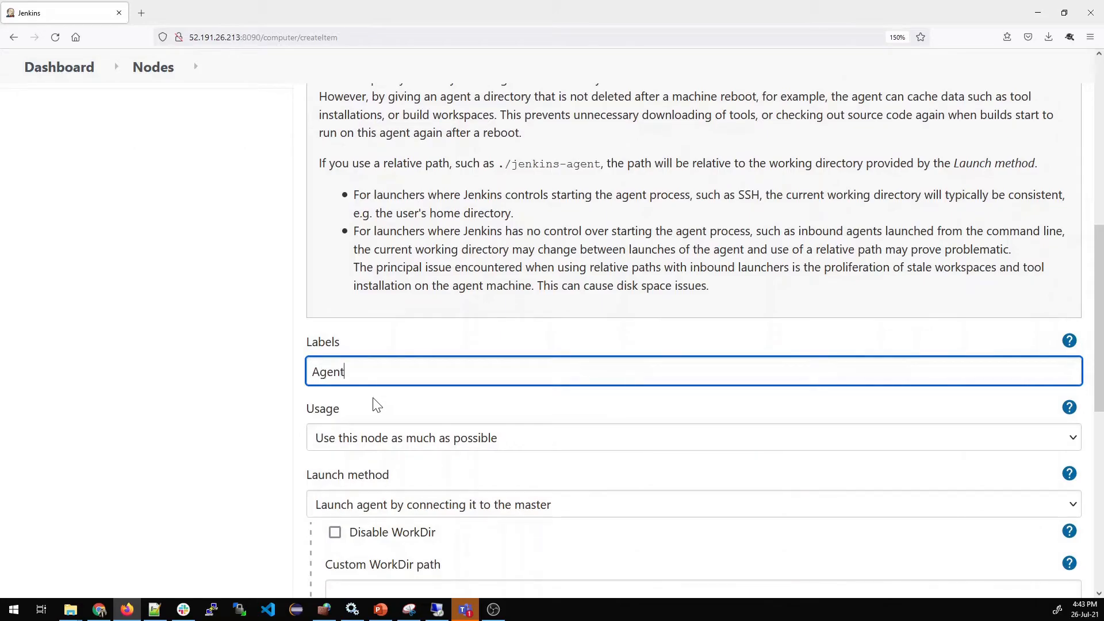
scroll(390, 408, down, 2)
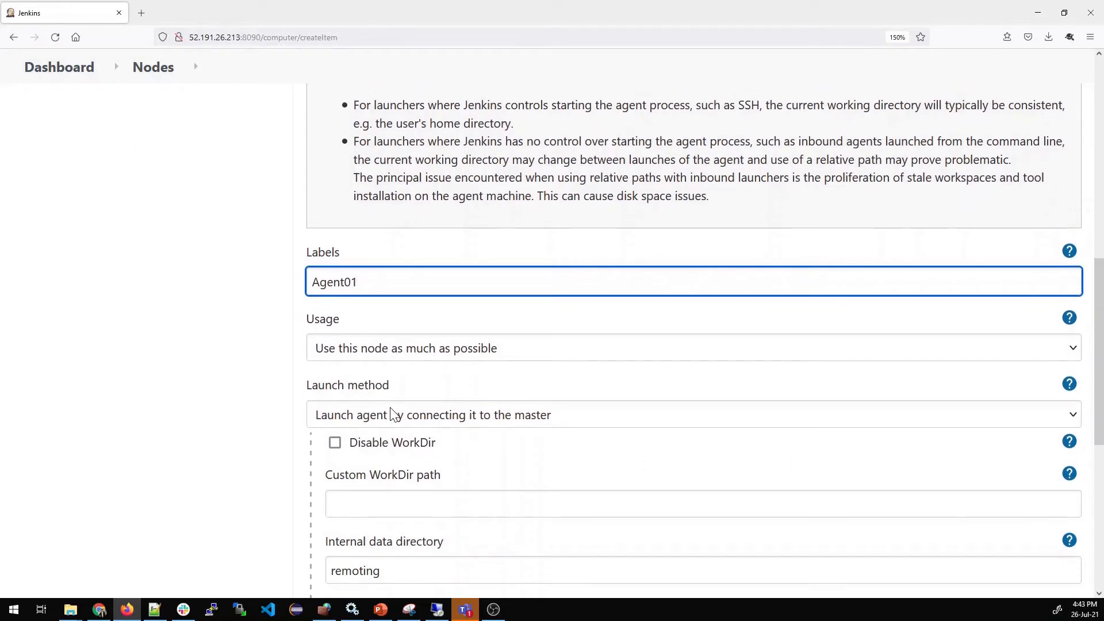
Keep the launch method as connecting to the master and set usage to "Only build jobs with label expressions matching this node"
scroll(424, 347, down, 2)
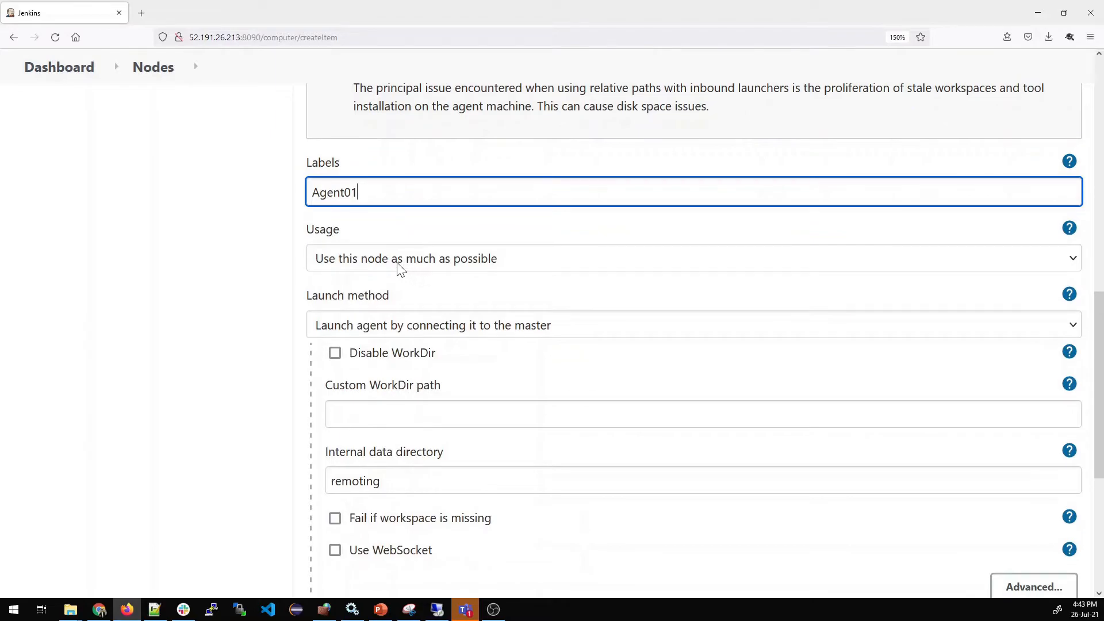
scroll(443, 342, down, 2)
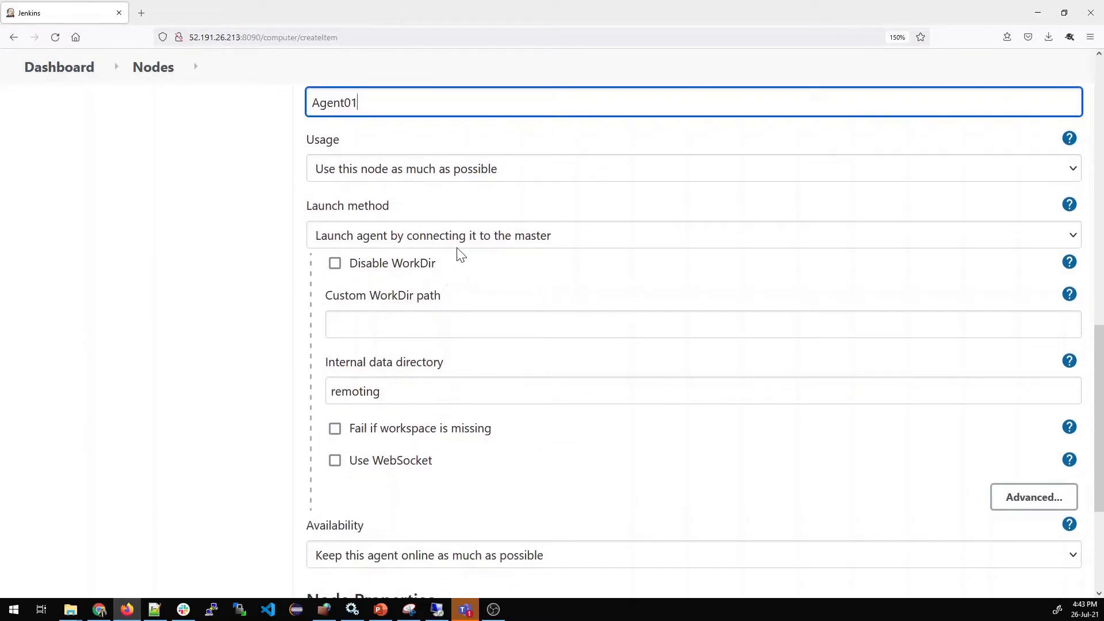
click(459, 240)
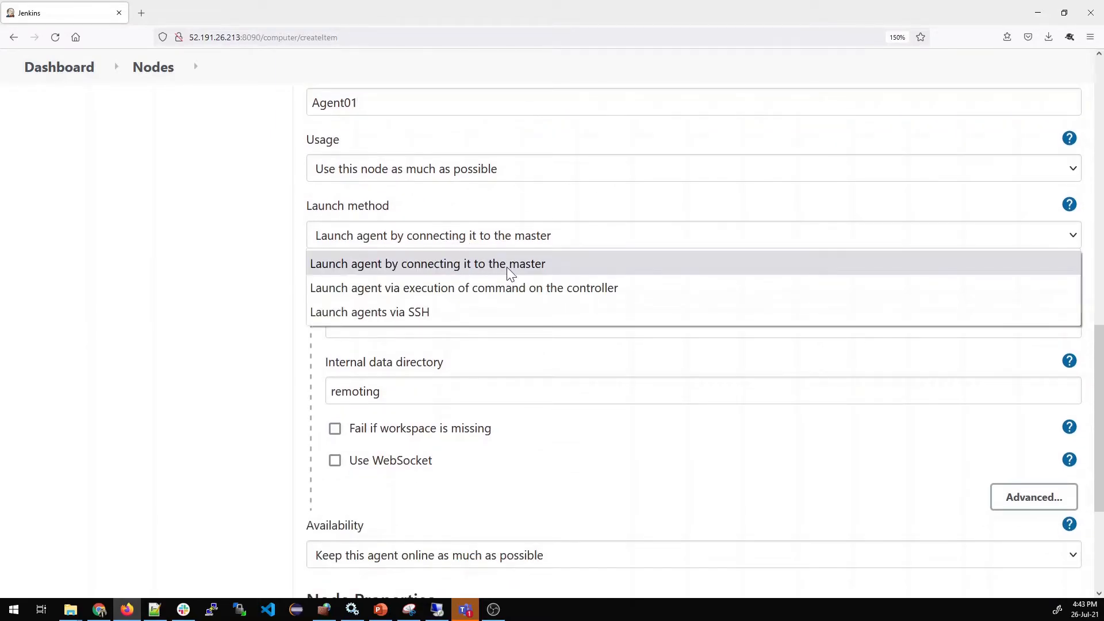
click(224, 286)
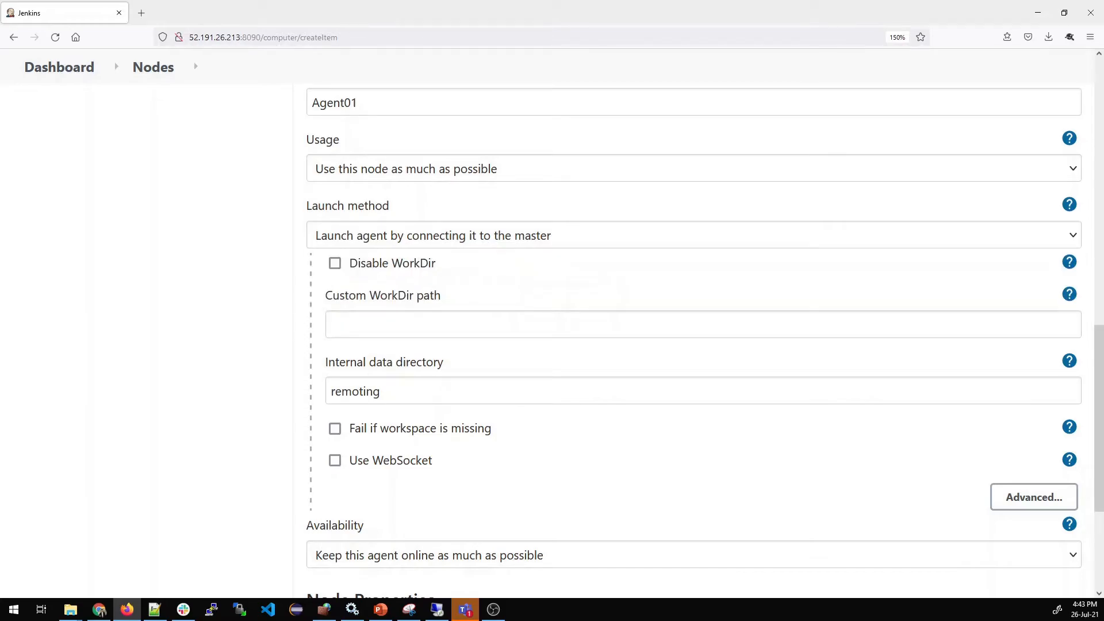
click(433, 173)
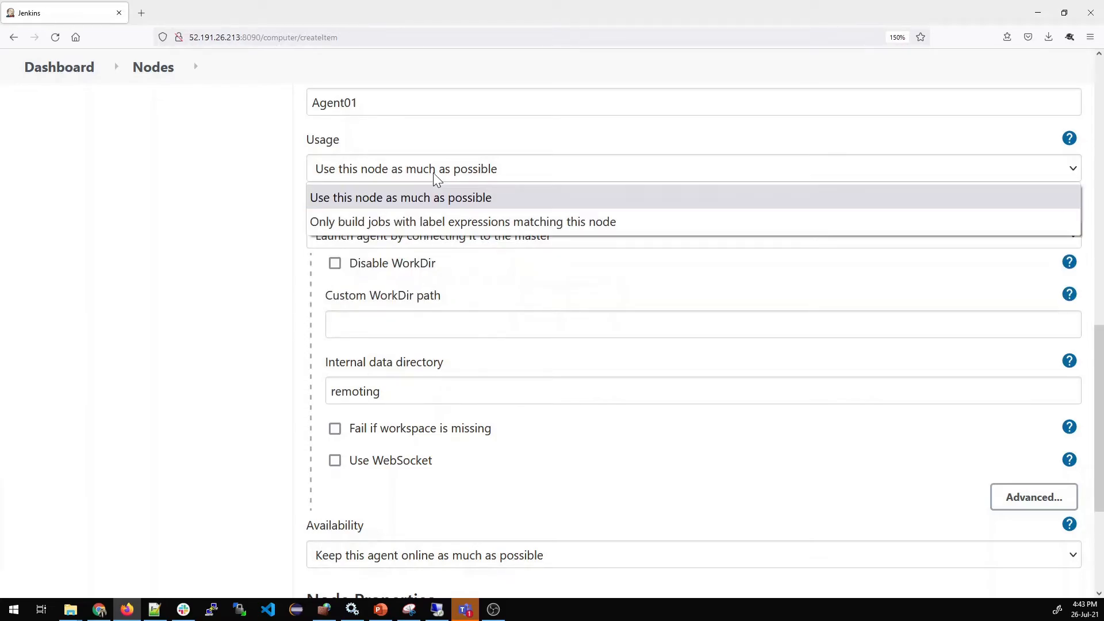
click(422, 224)
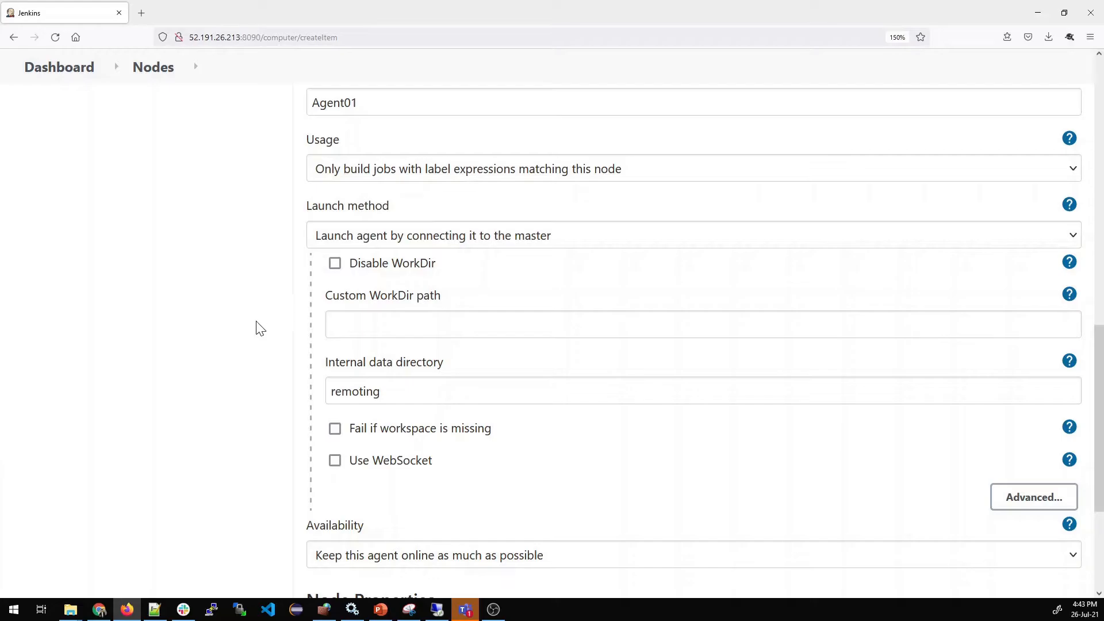
Set the custom WorkDir path to c:\jenkins, keep the agent online as much as possible, and save the node
click(381, 335)
text(c:\jenkins)
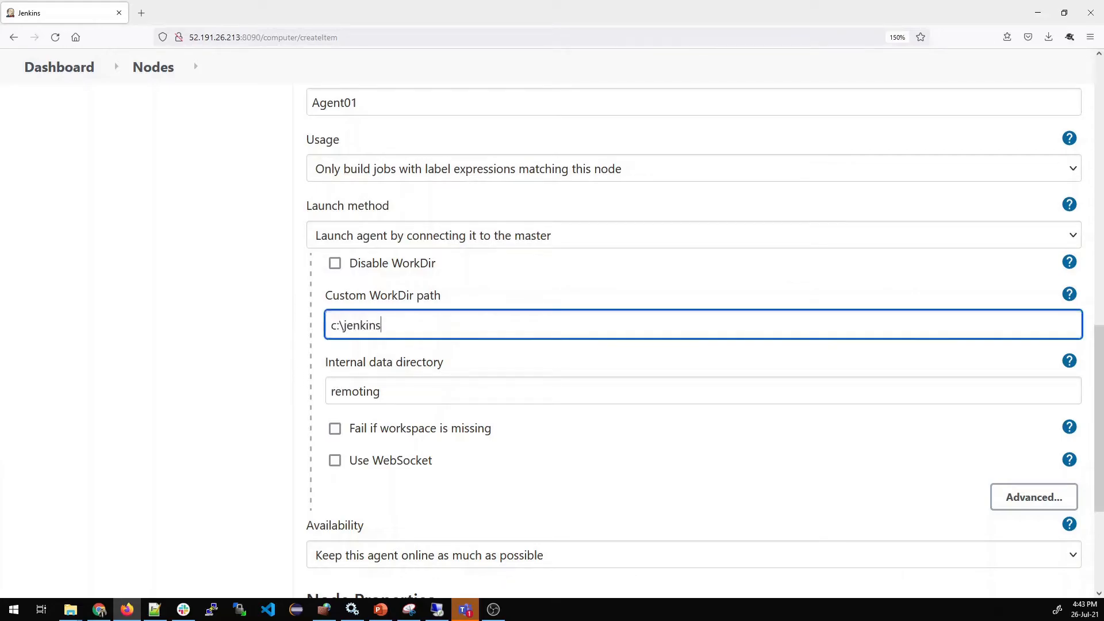
scroll(395, 353, down, 2)
scroll(419, 421, down, 2)
click(441, 380)
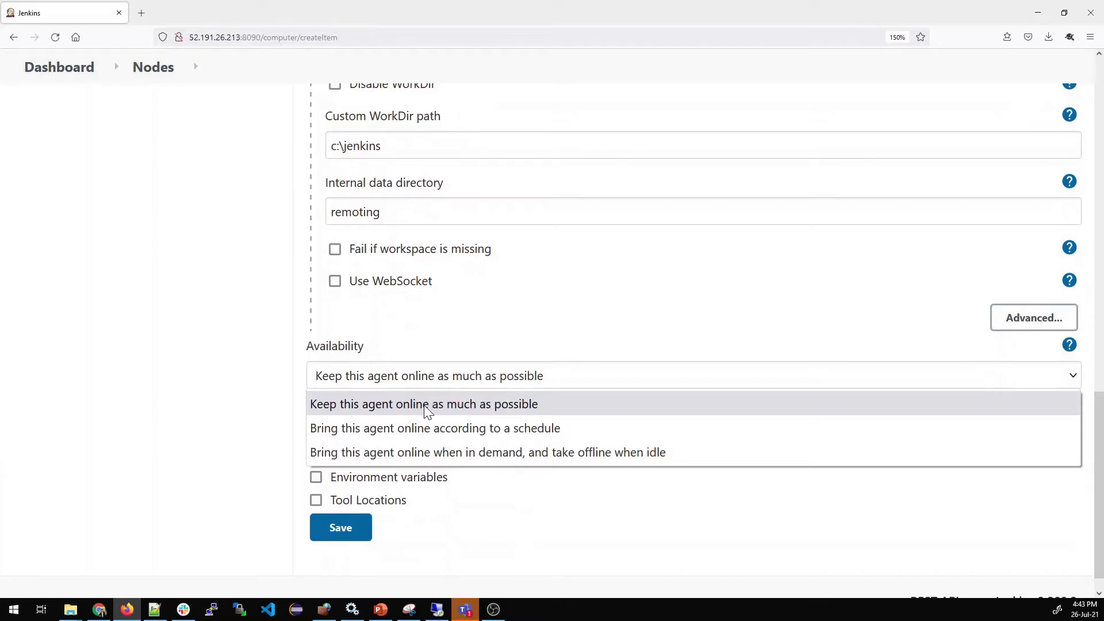
click(254, 385)
scroll(402, 414, down, 1)
click(354, 505)
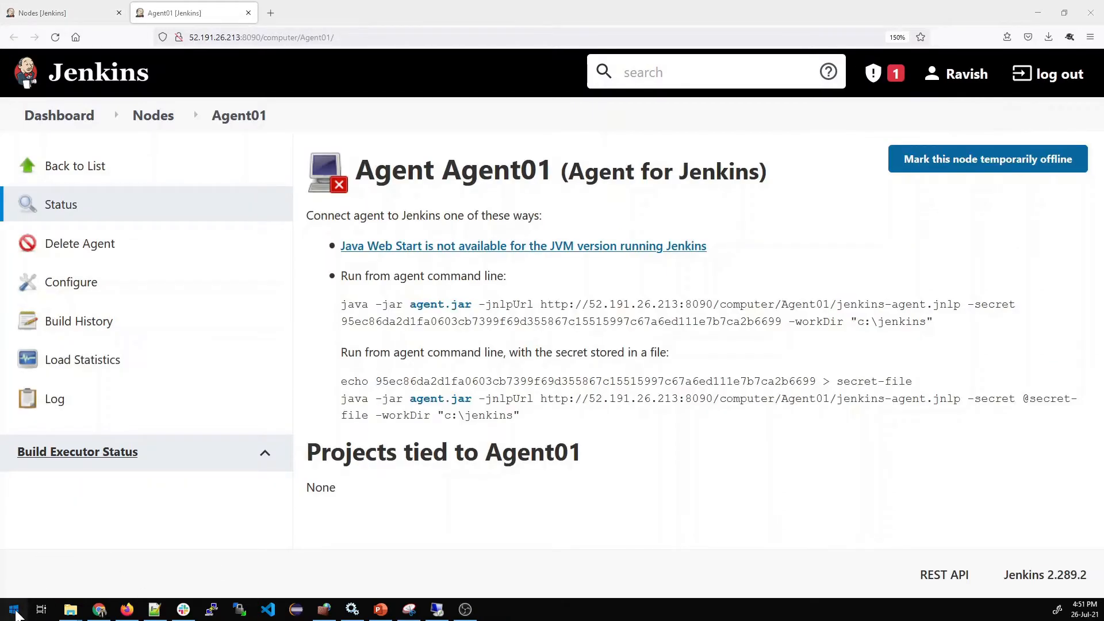
Switch to Remote Desktop Connection and connect to the agent machine at 192.168.1.6 with the account password
click(13, 611)
click(16, 613)
text(mstsc)
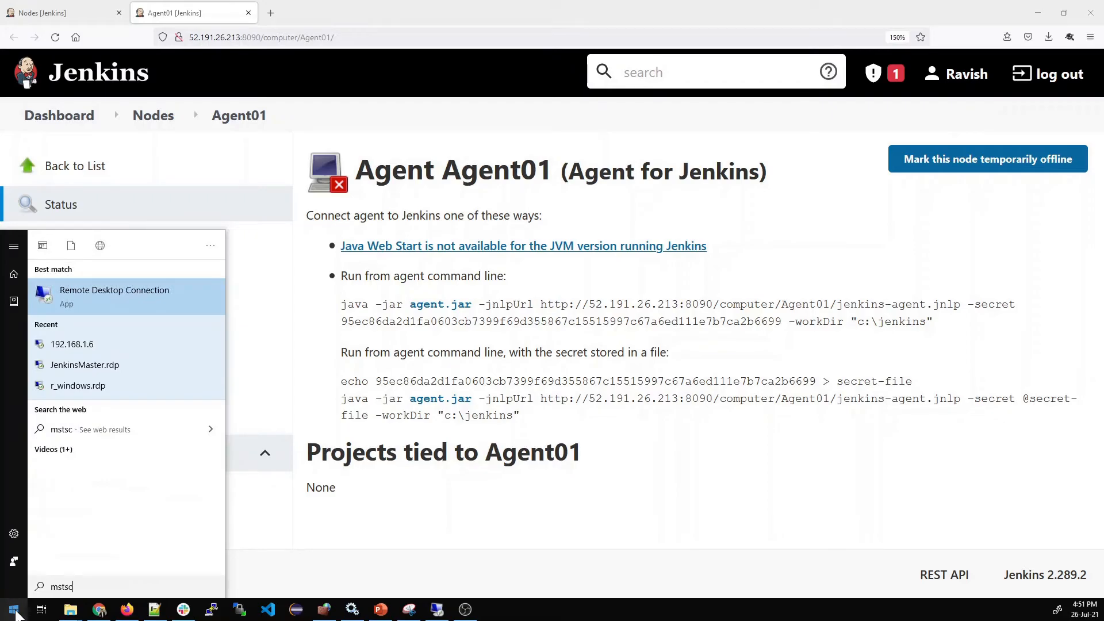
key(Return)
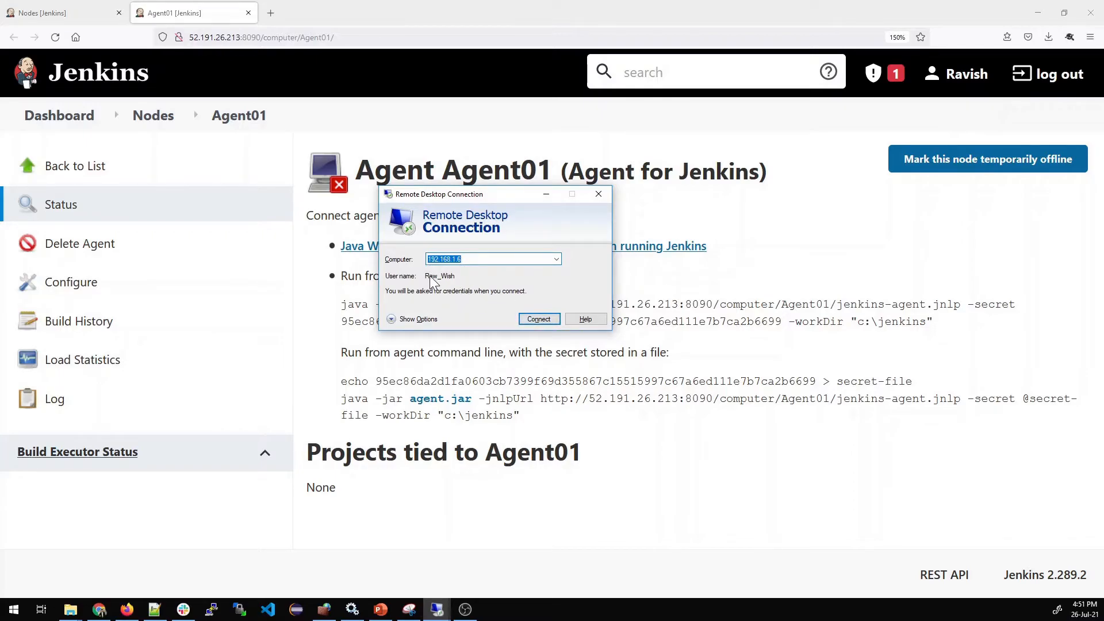
click(528, 320)
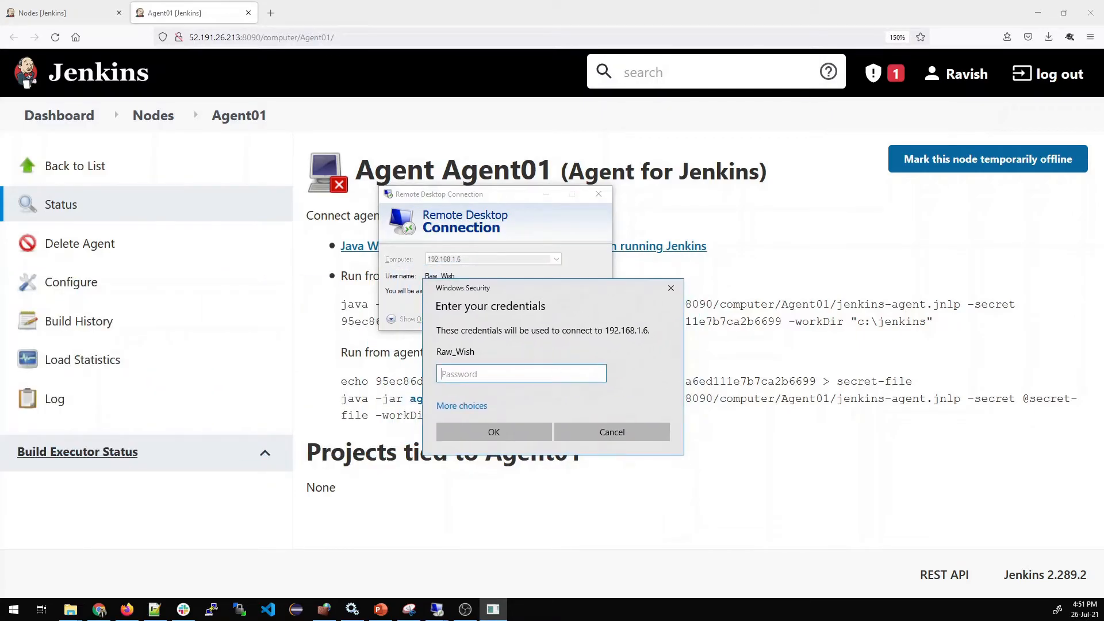
text(••)
key(Return)
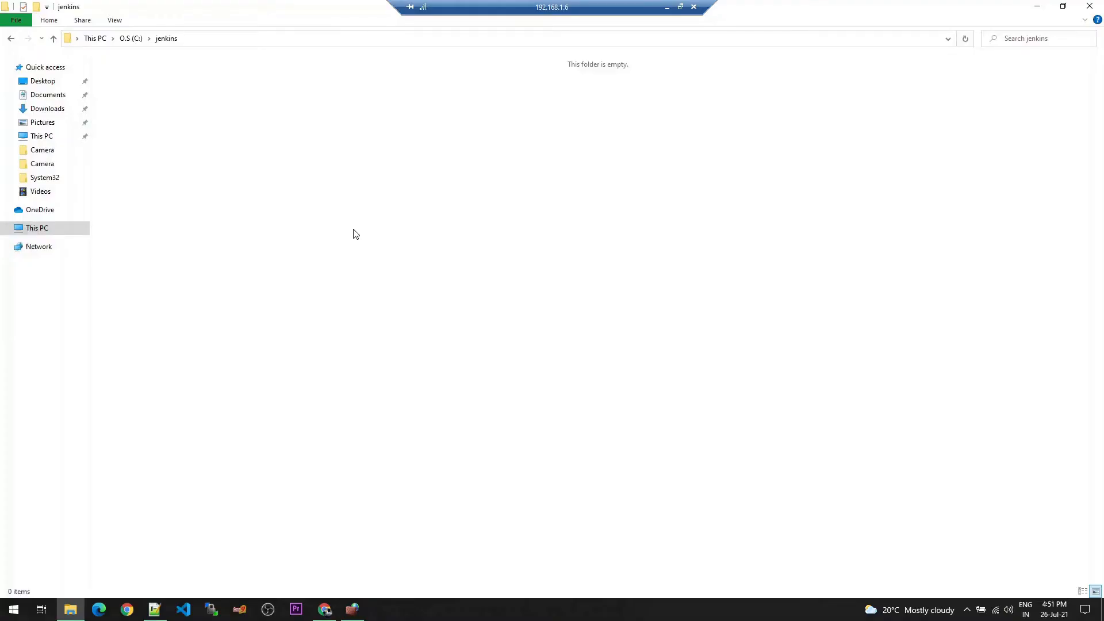
Create a test folder inside C:\jenkins on the agent machine, open it, and delete it again
click(224, 44)
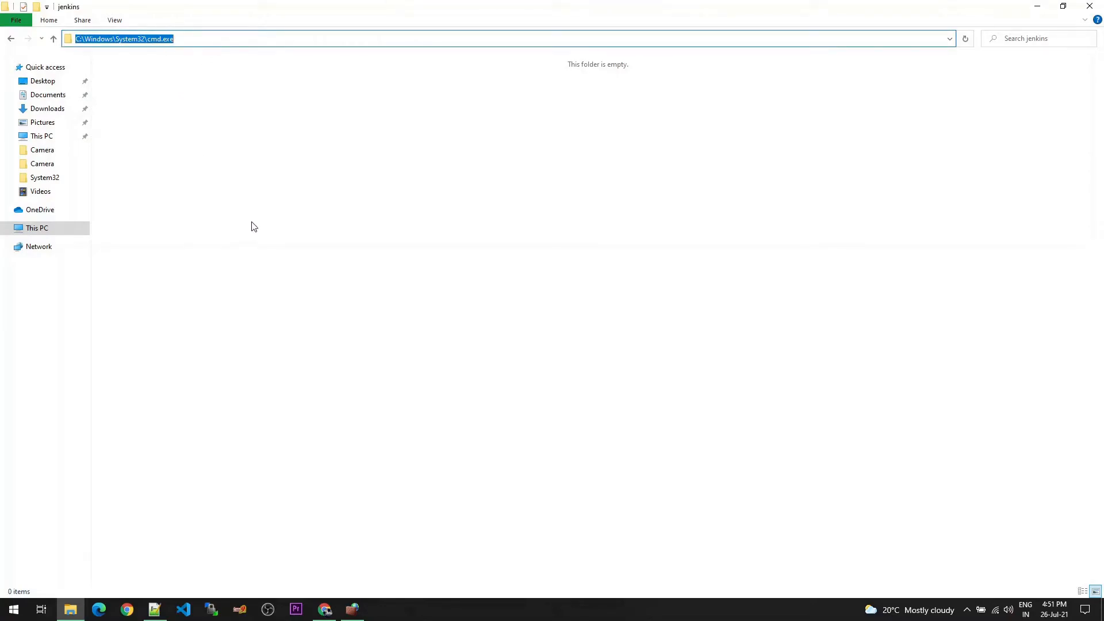
right_click(190, 224)
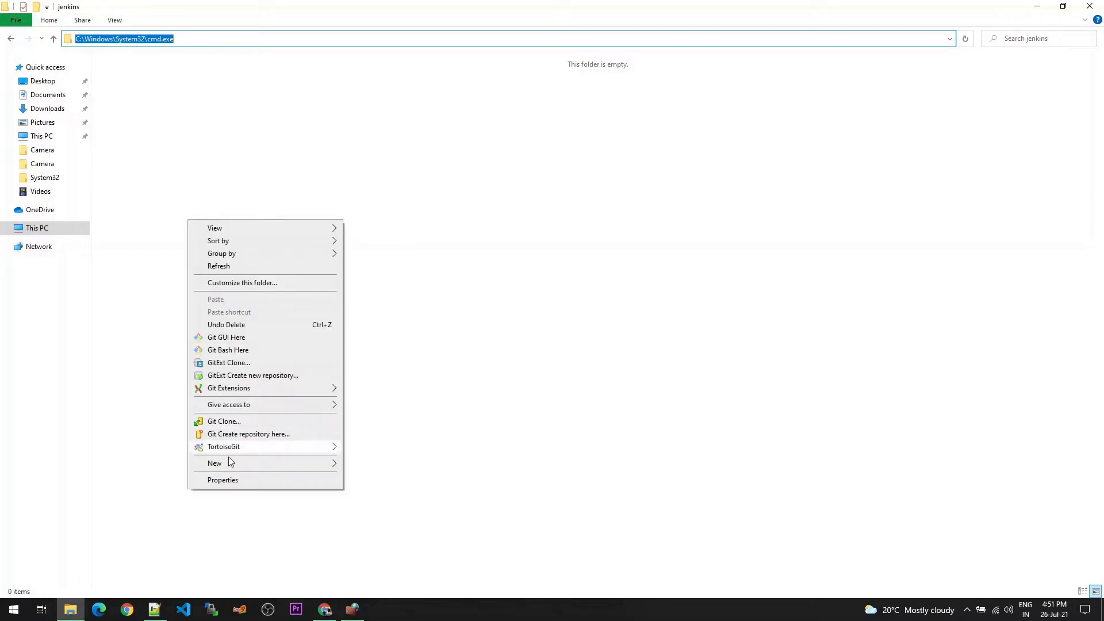
mouse_move(232, 467)
click(374, 464)
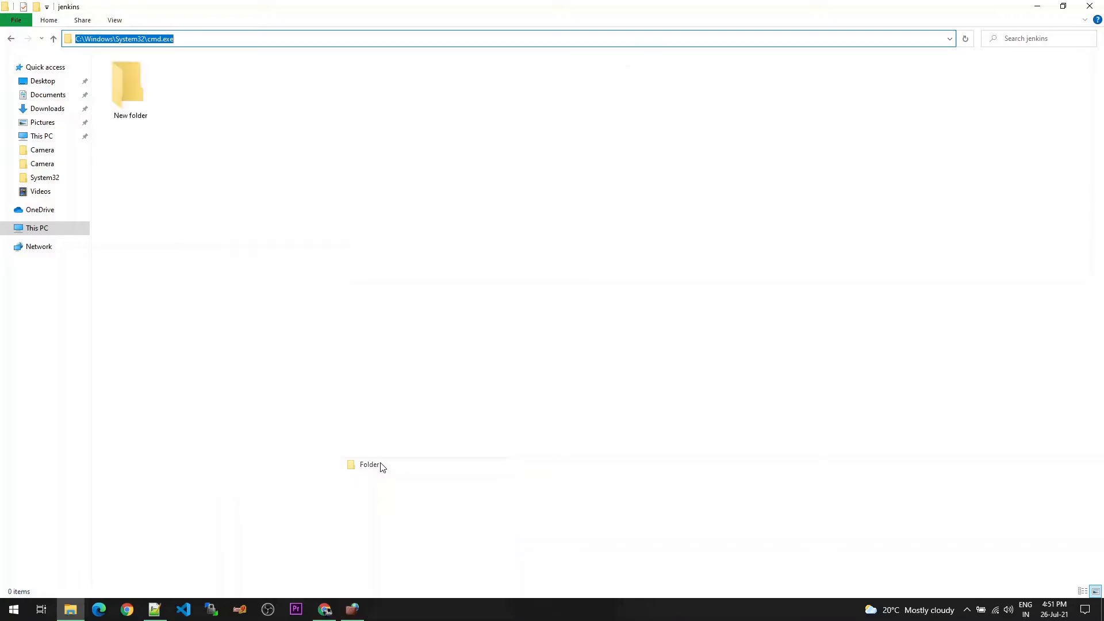
click(180, 184)
double_click(126, 85)
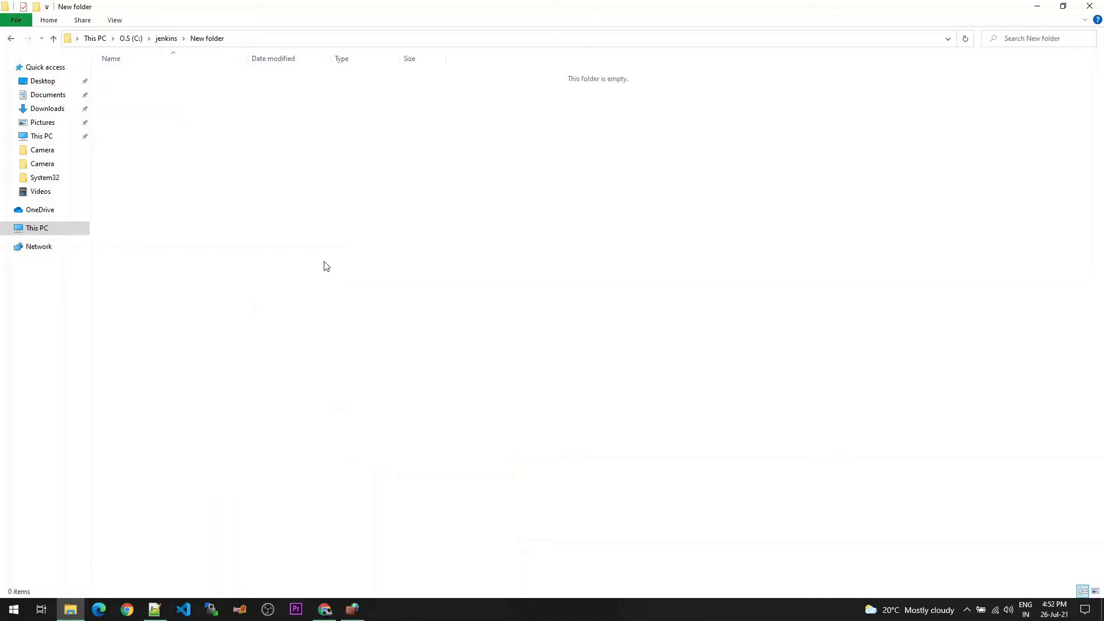
click(163, 39)
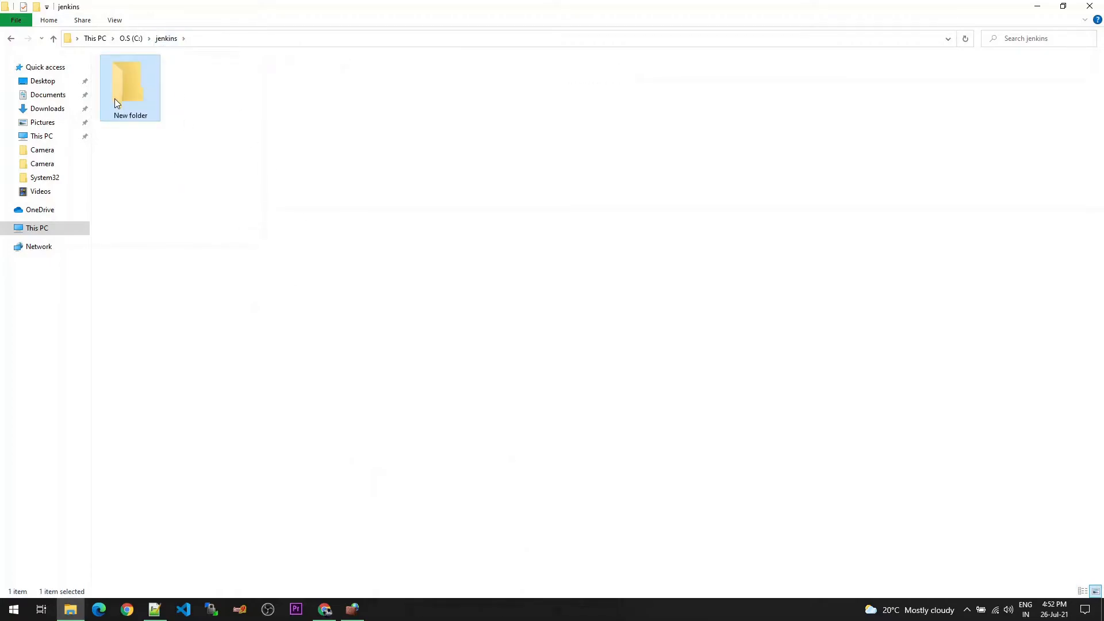
key(Delete)
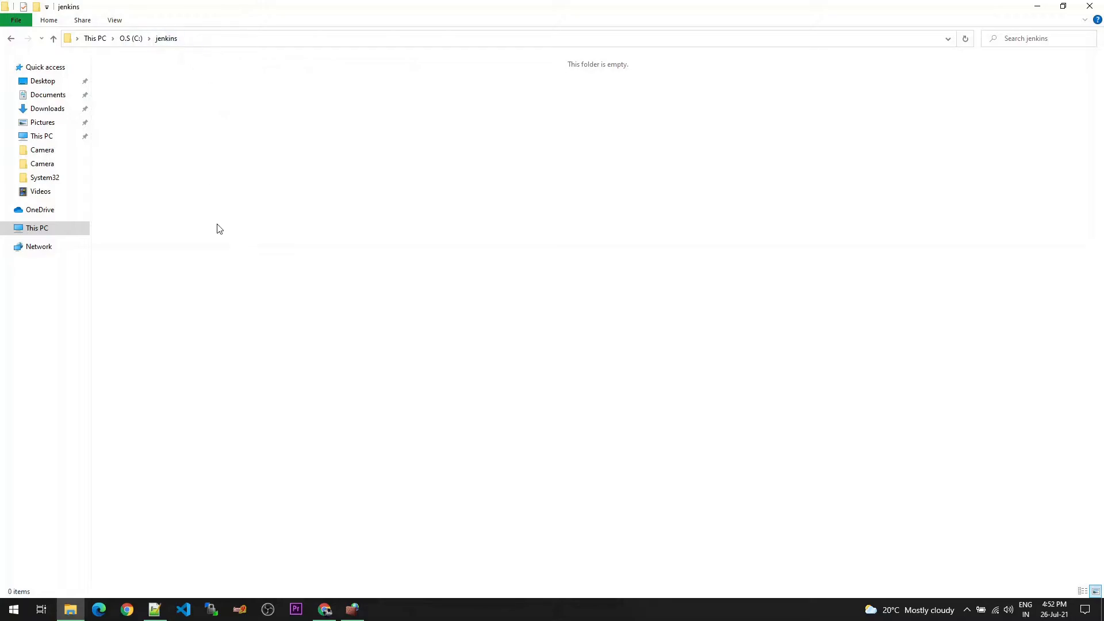
Switch to Chrome on the agent machine and sign in to Jenkins at 52.191.26.213:8090 with the account username and password
click(325, 610)
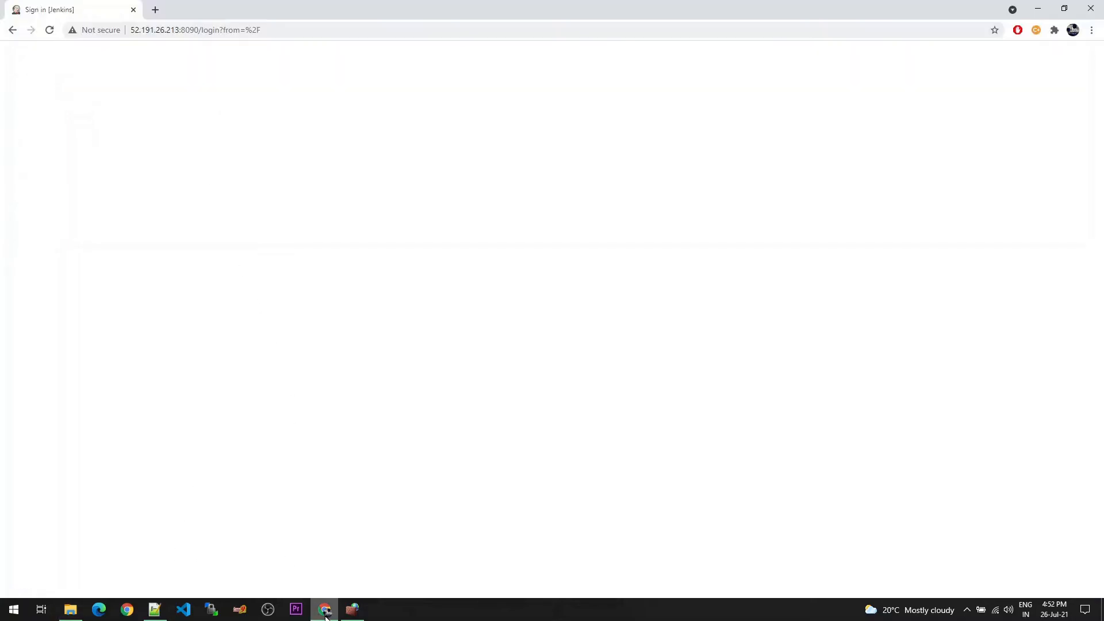
click(212, 188)
drag(131, 30, 179, 30)
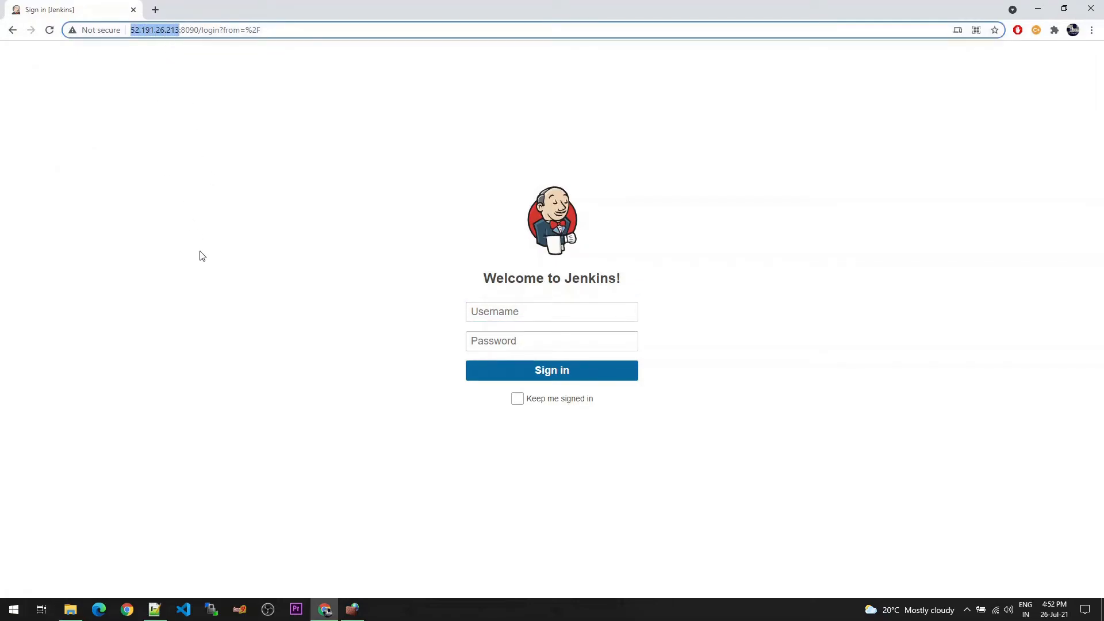
click(511, 358)
click(516, 312)
text(ravish)
key(Tab)
text(ra)
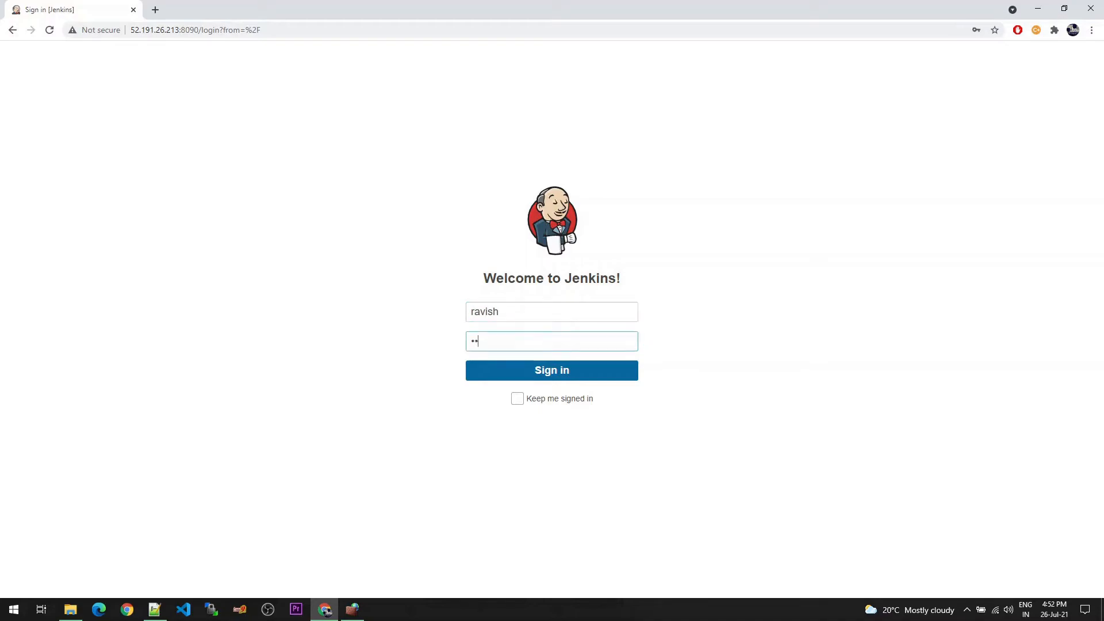
key(Return)
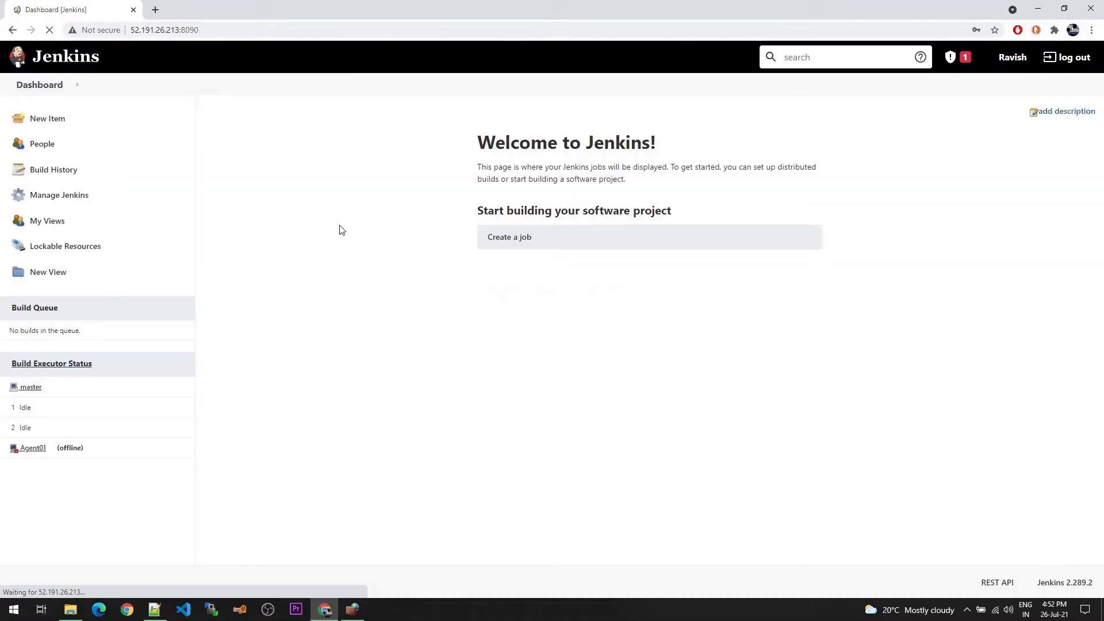
click(663, 199)
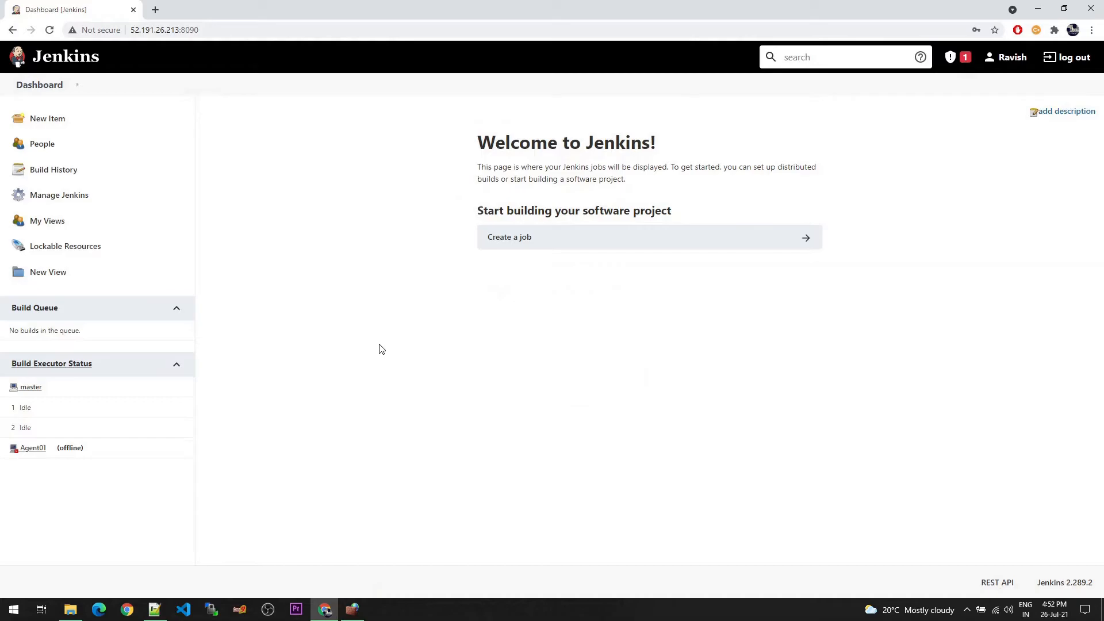
Open the Agent01 node's status page through Manage Nodes and Clouds in the Jenkins management settings
key(ctrl+plus)
key(ctrl+plus)
click(68, 236)
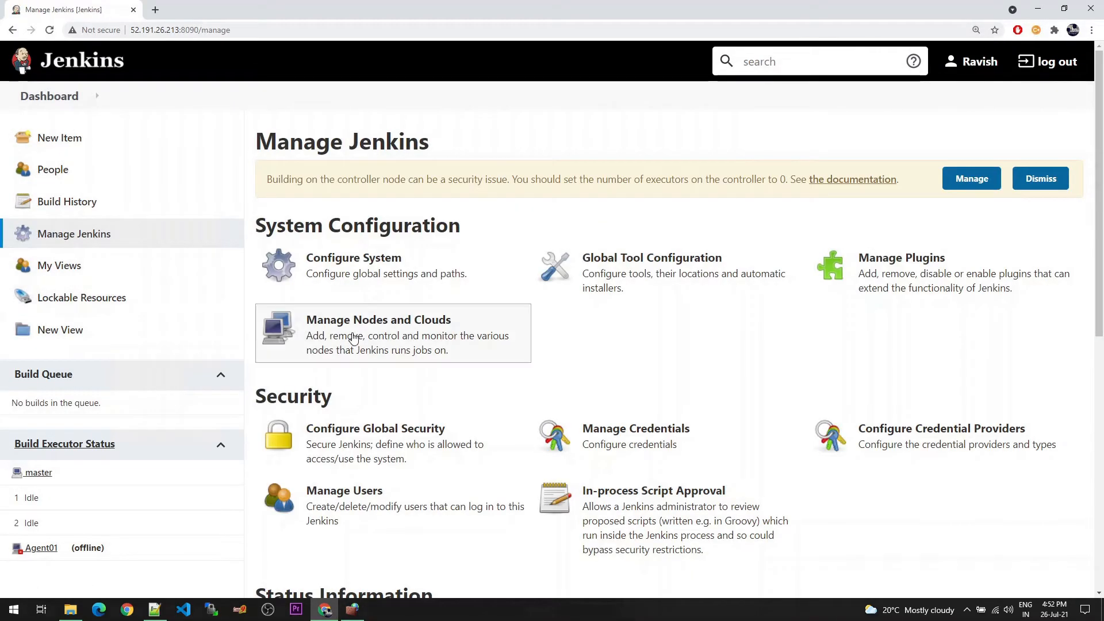
click(365, 337)
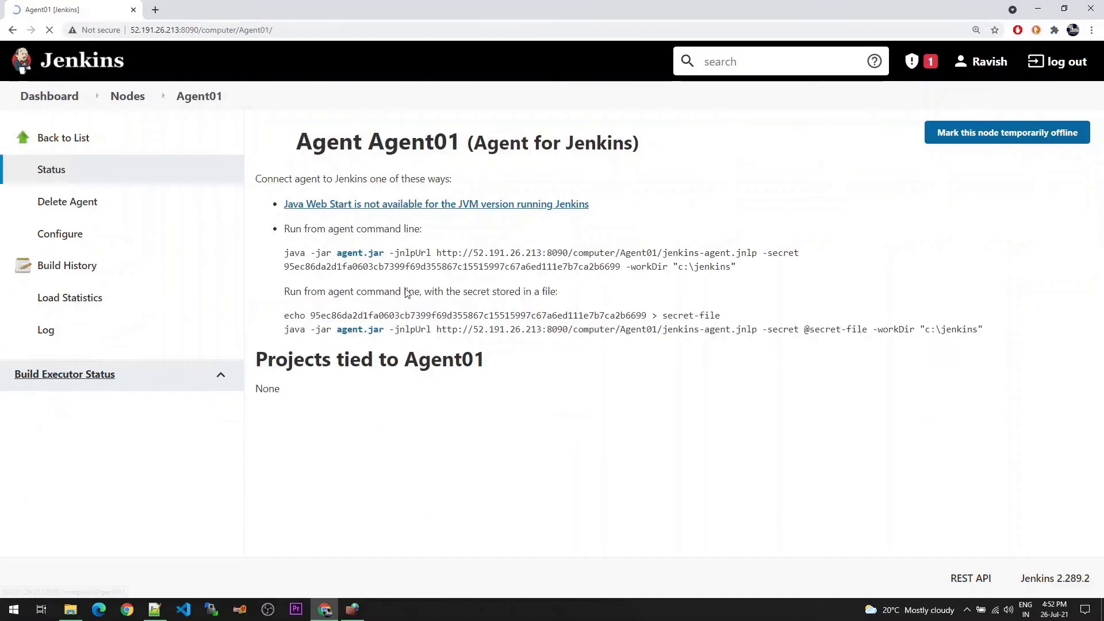
Copy the agent launch command lines shown on the Agent01 status page
drag(1003, 336, 284, 254)
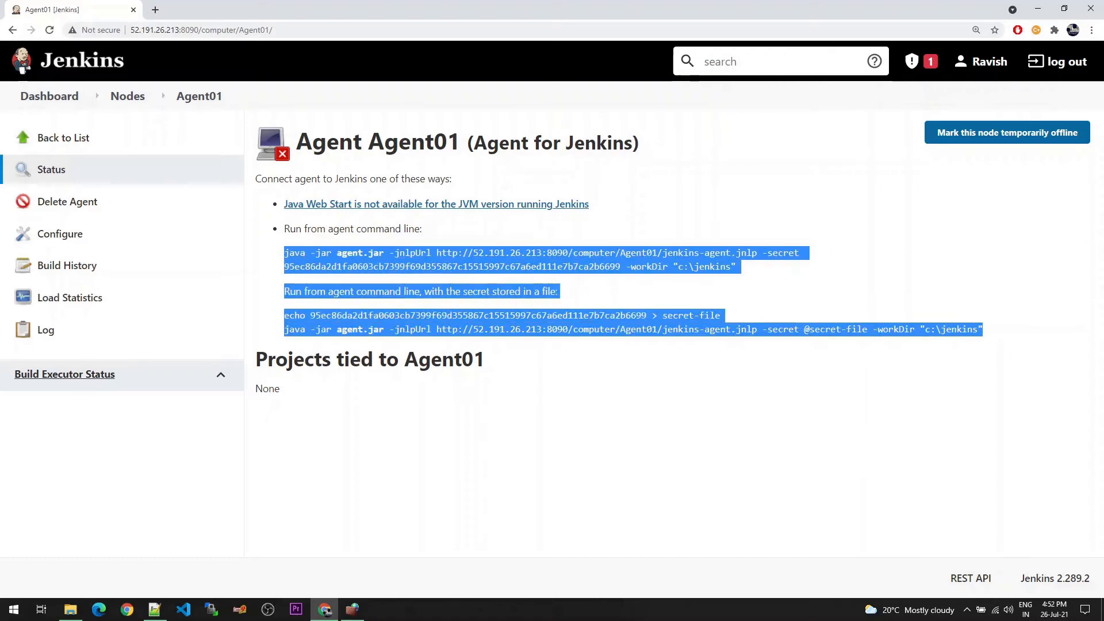
right_click(391, 260)
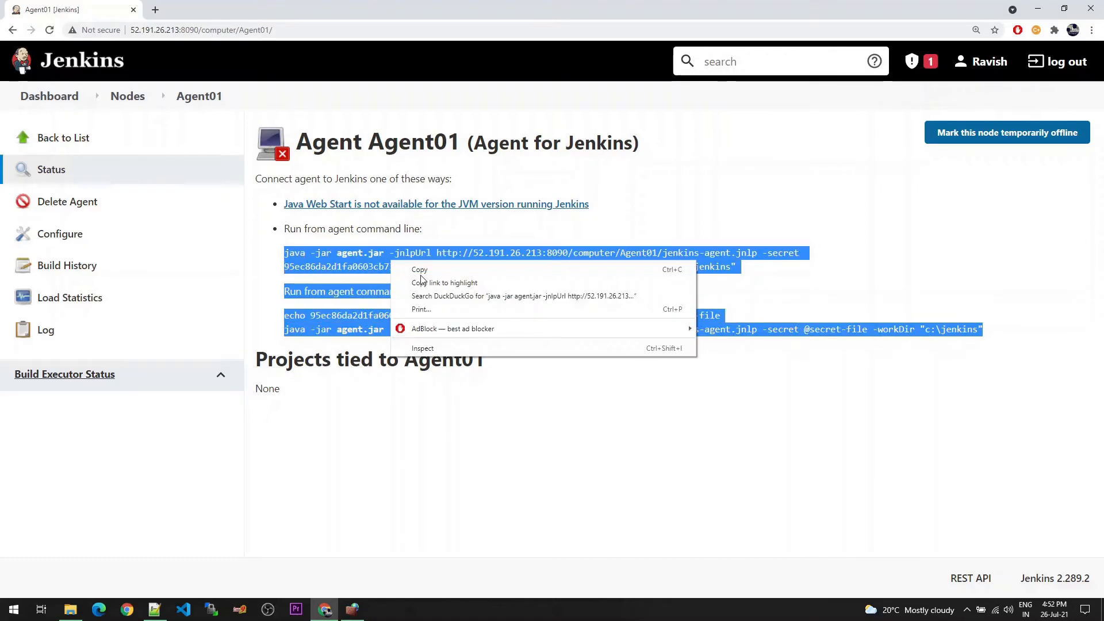
click(423, 269)
click(345, 428)
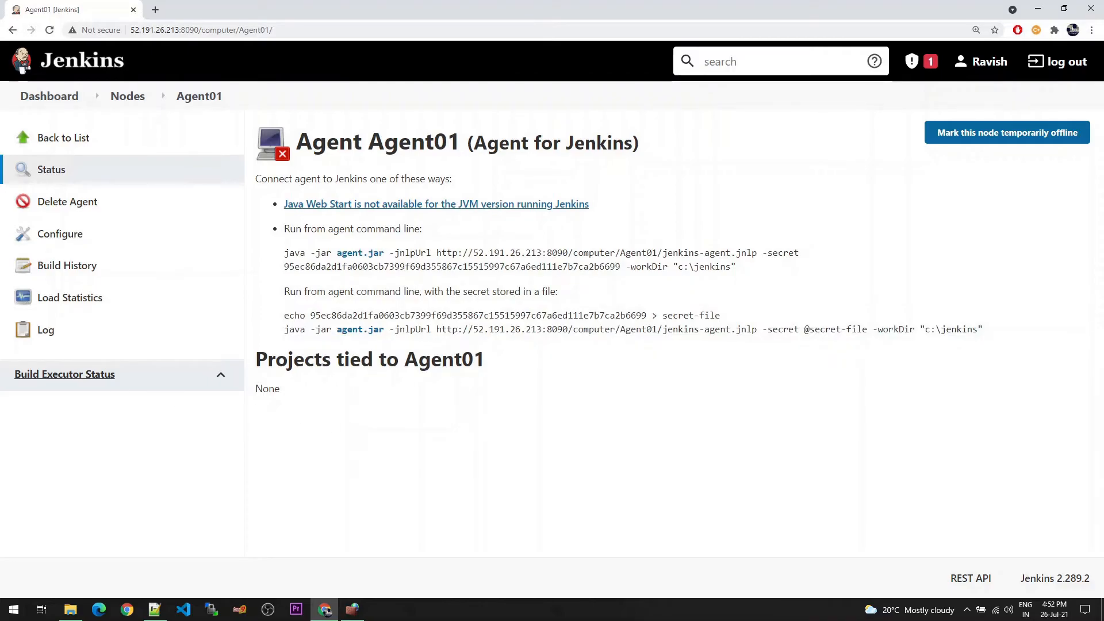
Download agent.jar from the Agent01 page, keep the file, and show it in the Downloads folder
click(358, 254)
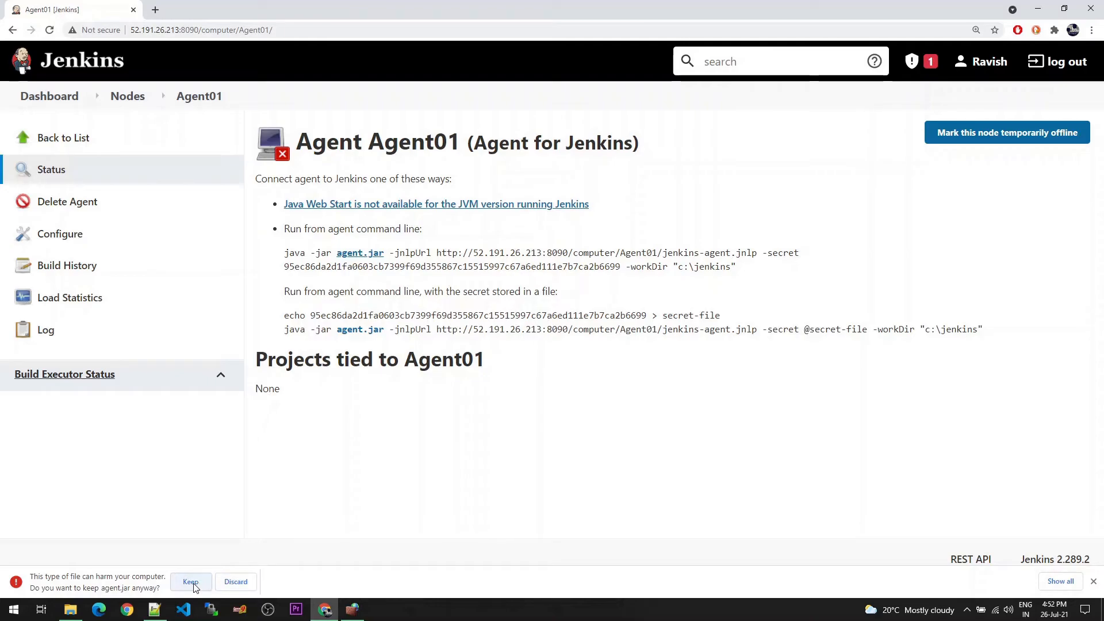
click(191, 582)
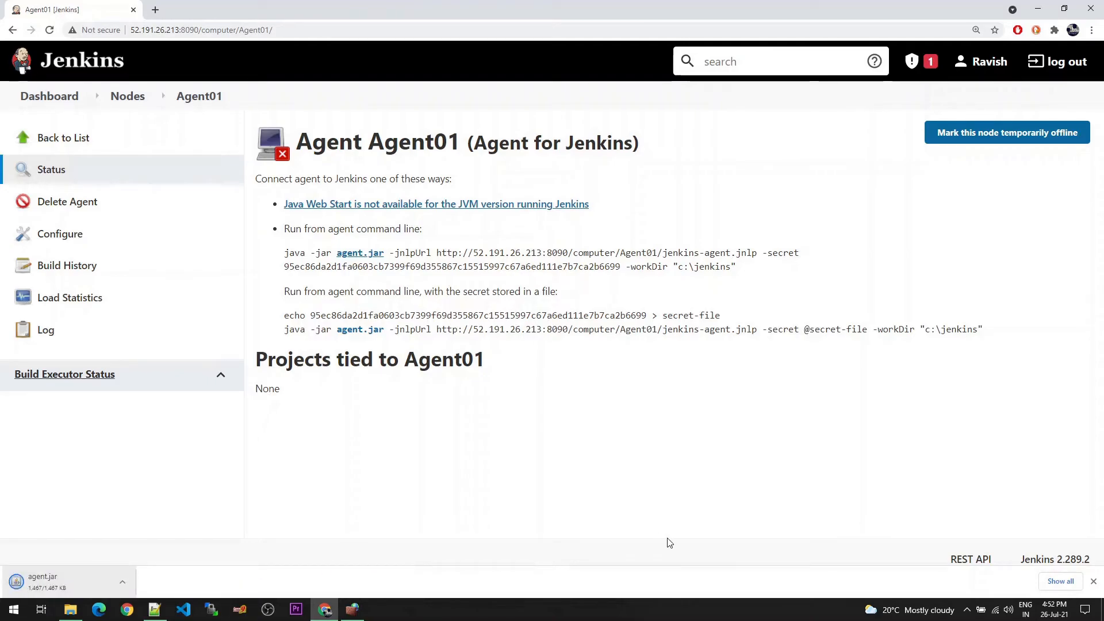
click(1062, 581)
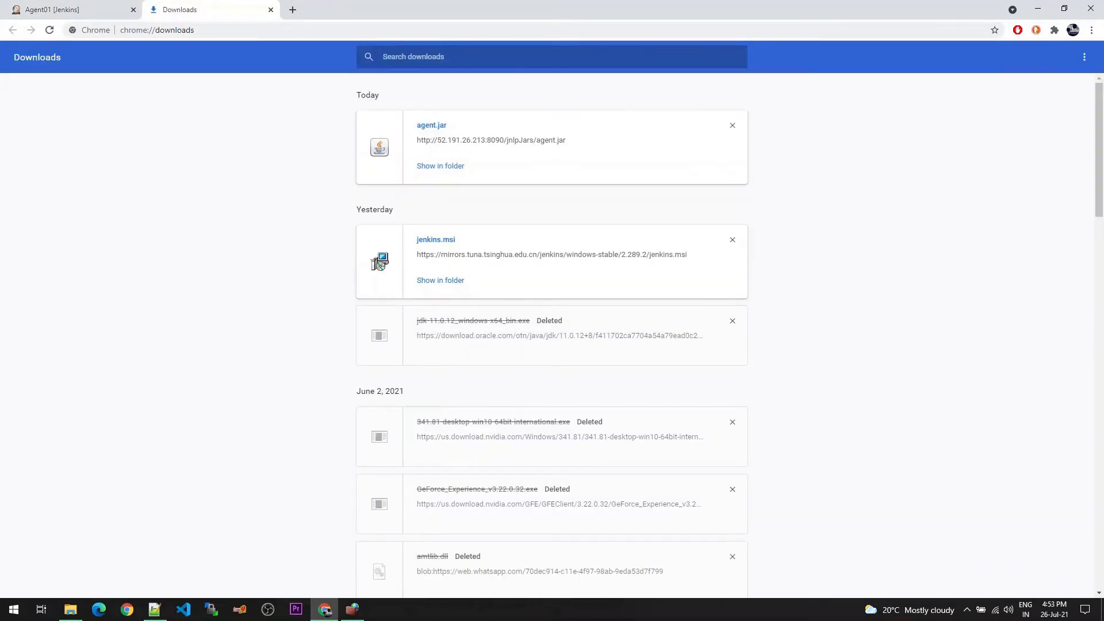
click(443, 169)
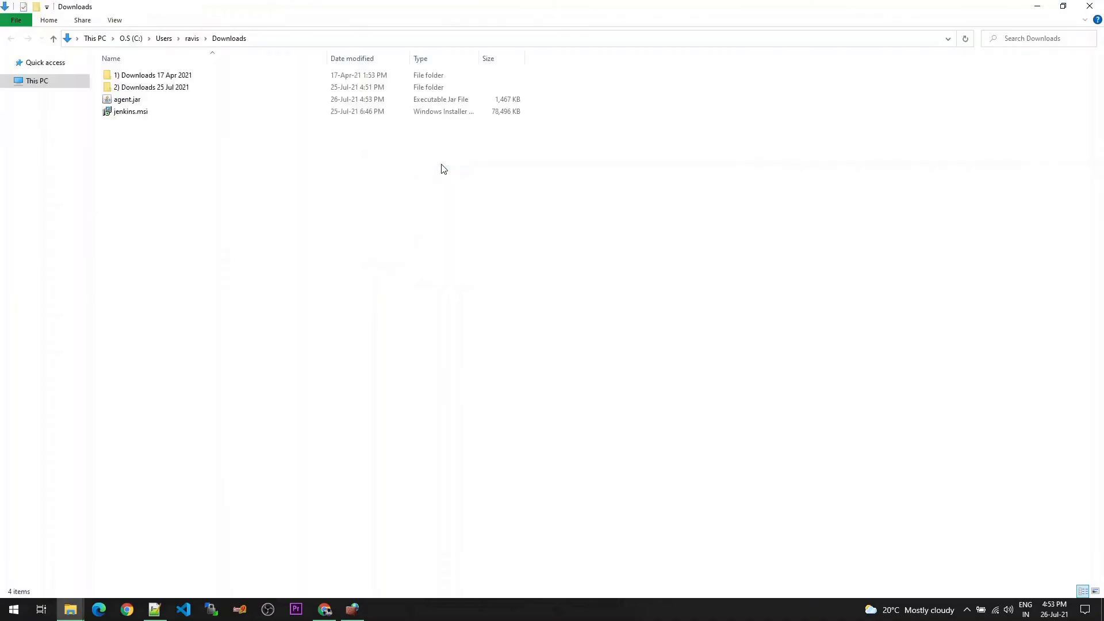
Move agent.jar from the Downloads folder into C:\jenkins
right_click(131, 102)
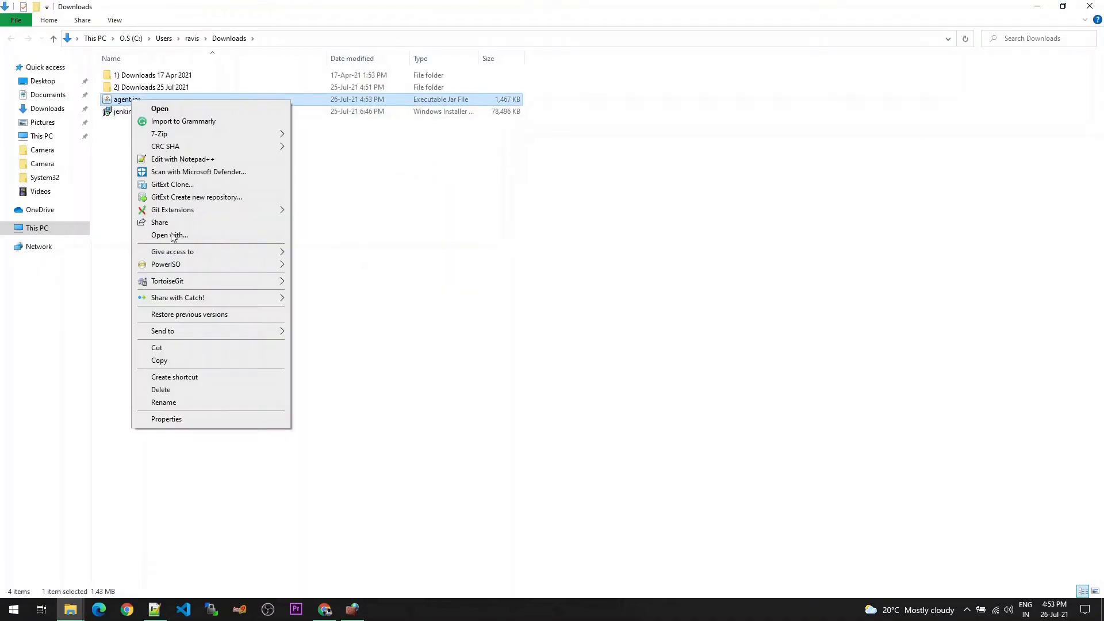
click(166, 348)
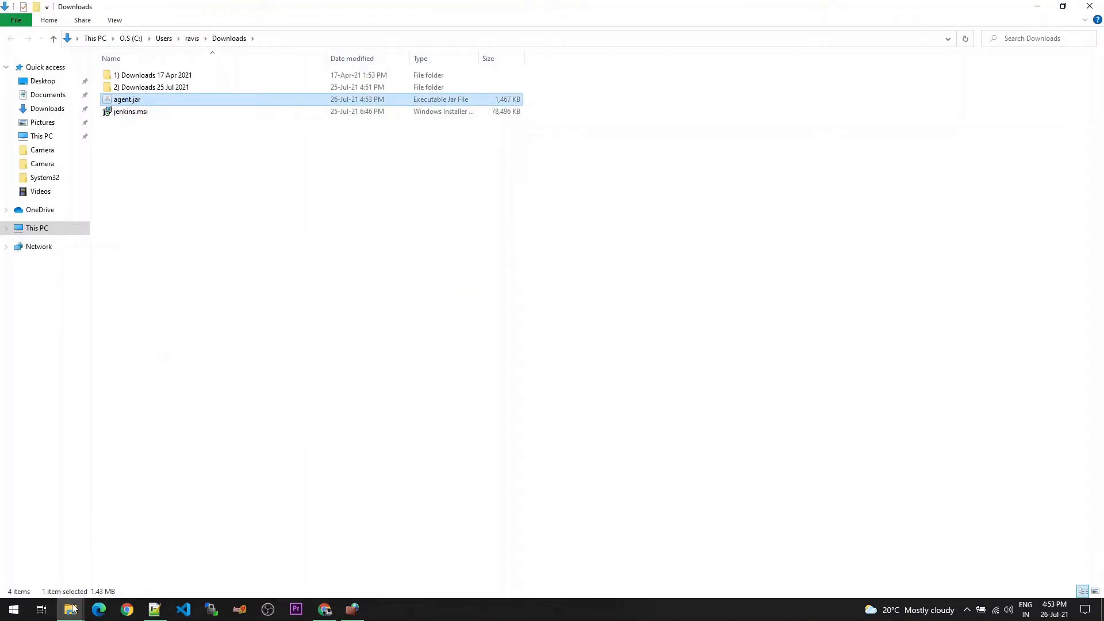
mouse_move(71, 609)
click(86, 555)
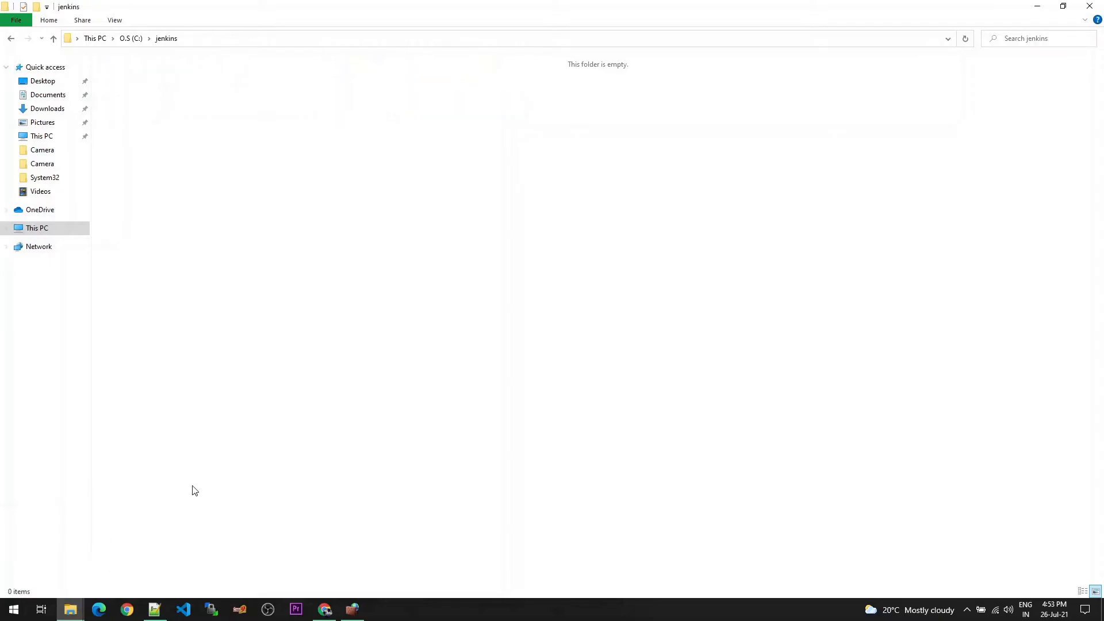
right_click(337, 221)
click(364, 302)
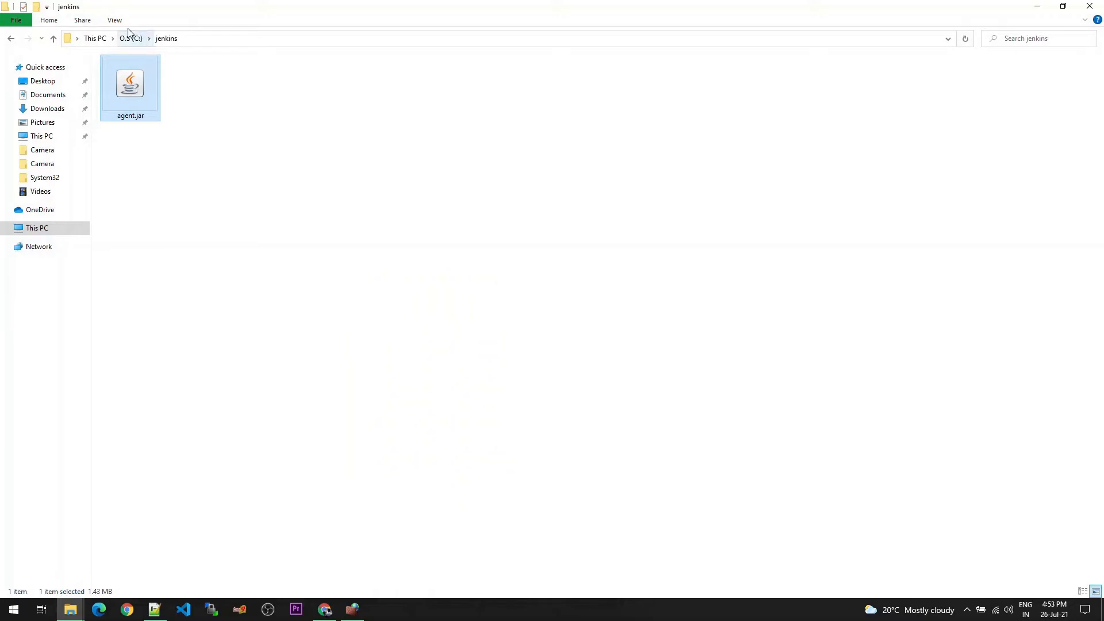
click(242, 123)
Copy the C:\jenkins folder path and open Command Prompt as administrator
click(246, 41)
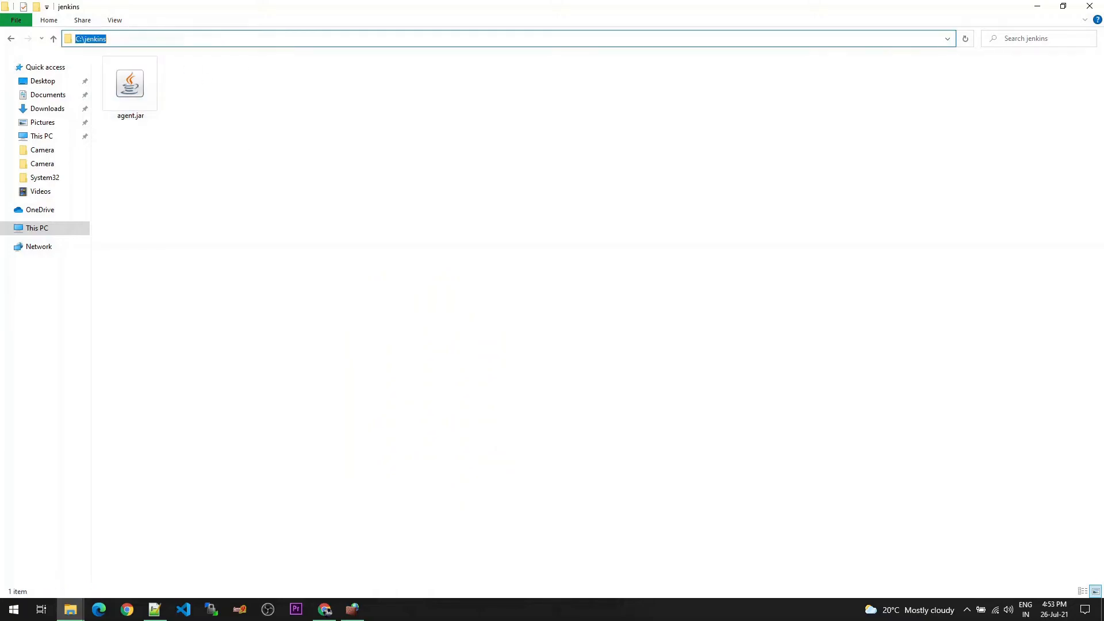
right_click(246, 41)
click(263, 75)
click(15, 611)
text(cmd)
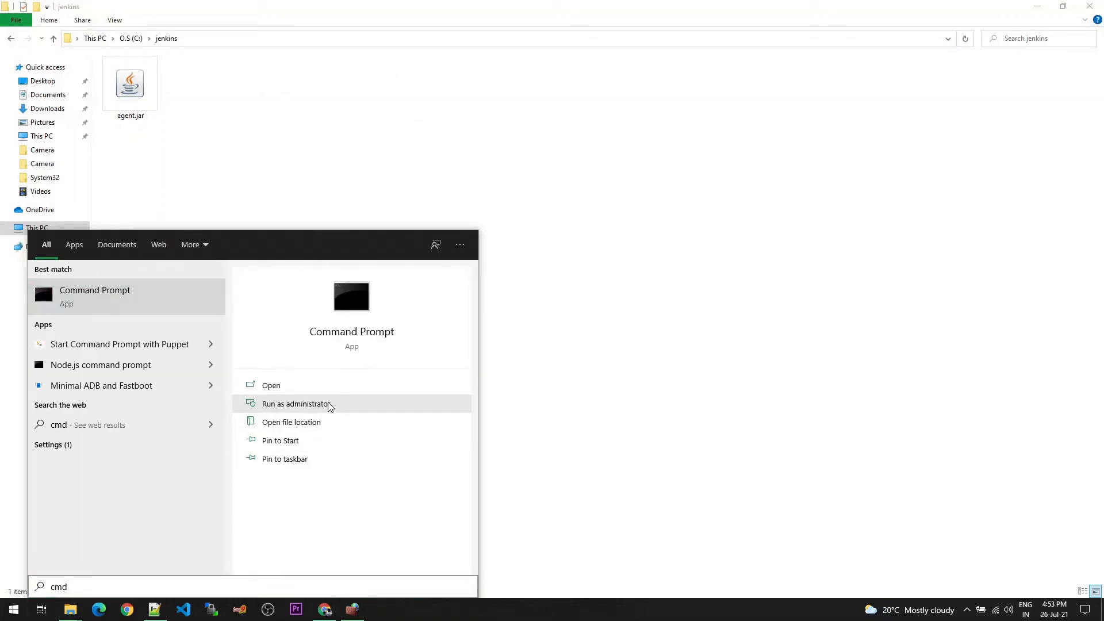
click(329, 405)
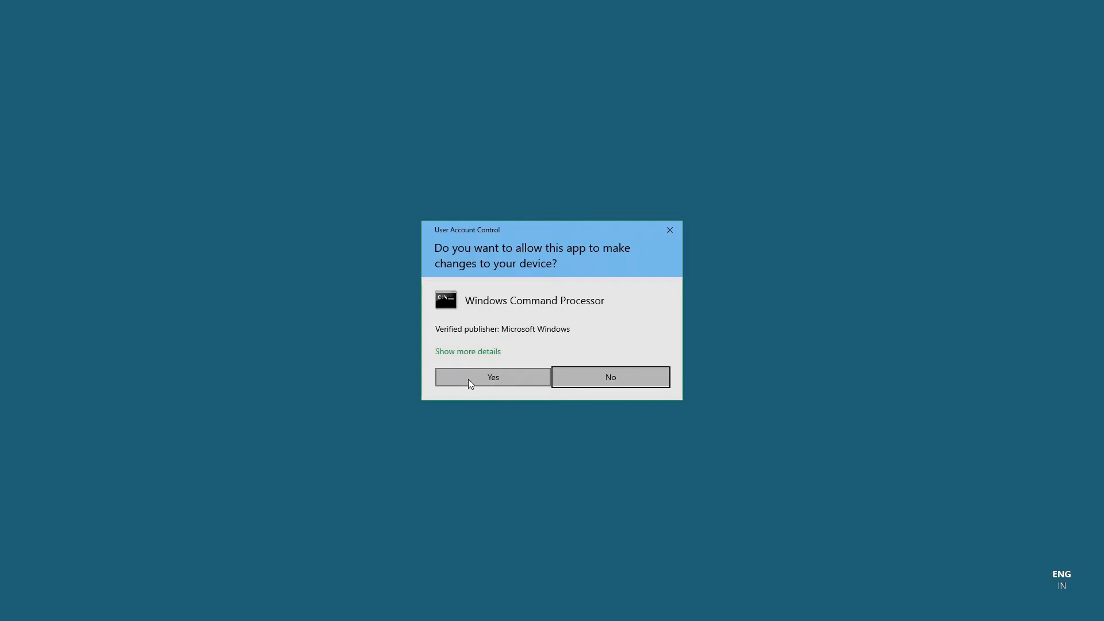
click(469, 382)
Change the command prompt's working directory to C:\jenkins
click(574, 331)
key(Escape)
text(cd C:\jenkins)
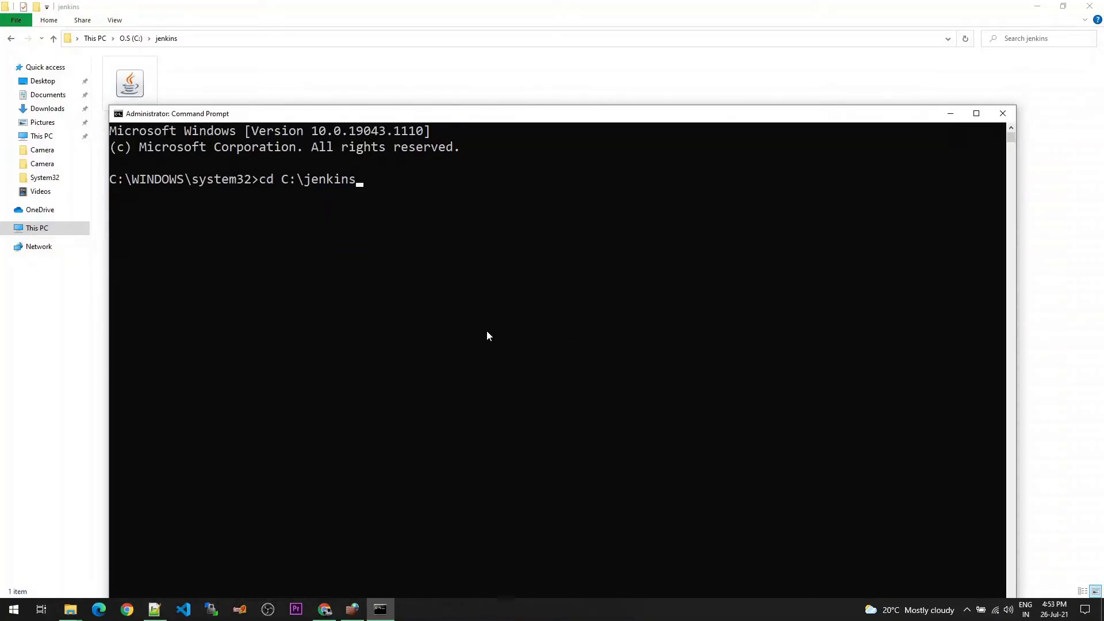
key(Return)
drag(185, 214, 127, 213)
click(226, 258)
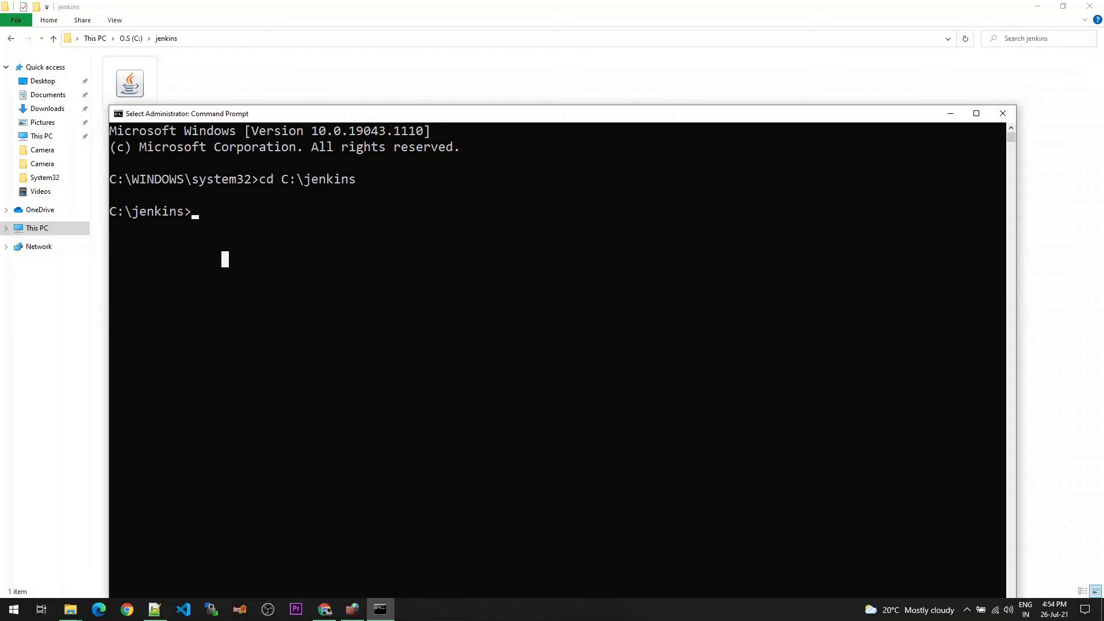
Run the agent.jar launch command with Agent01's jnlpUrl, the agent secret and workDir "c:\jenkins", and maximize the command window
right_click(323, 302)
right_click(195, 223)
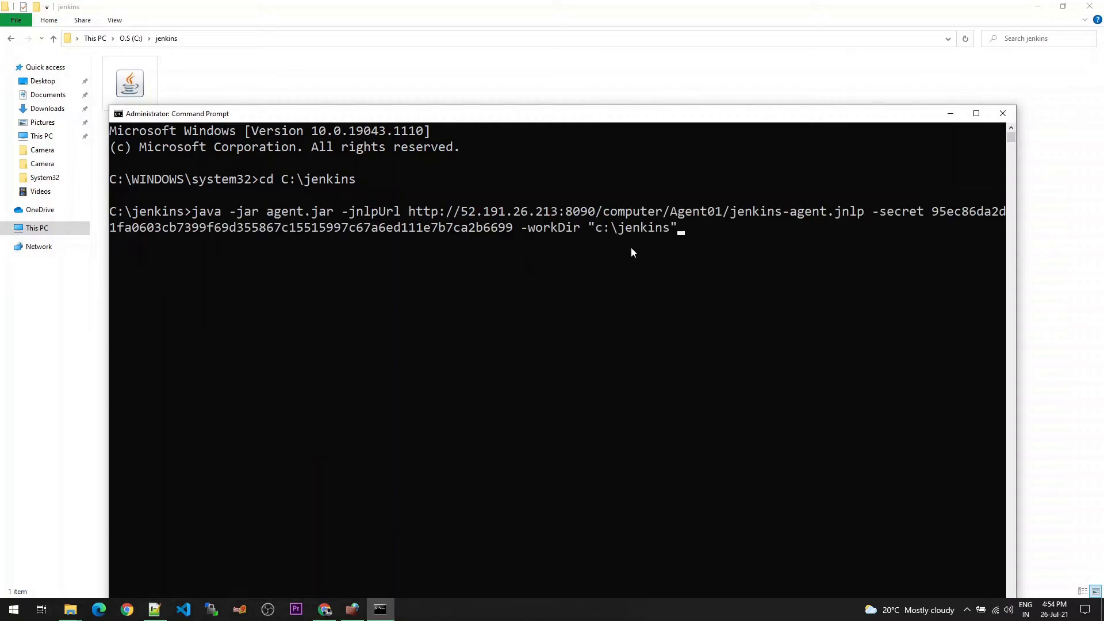
key(Return)
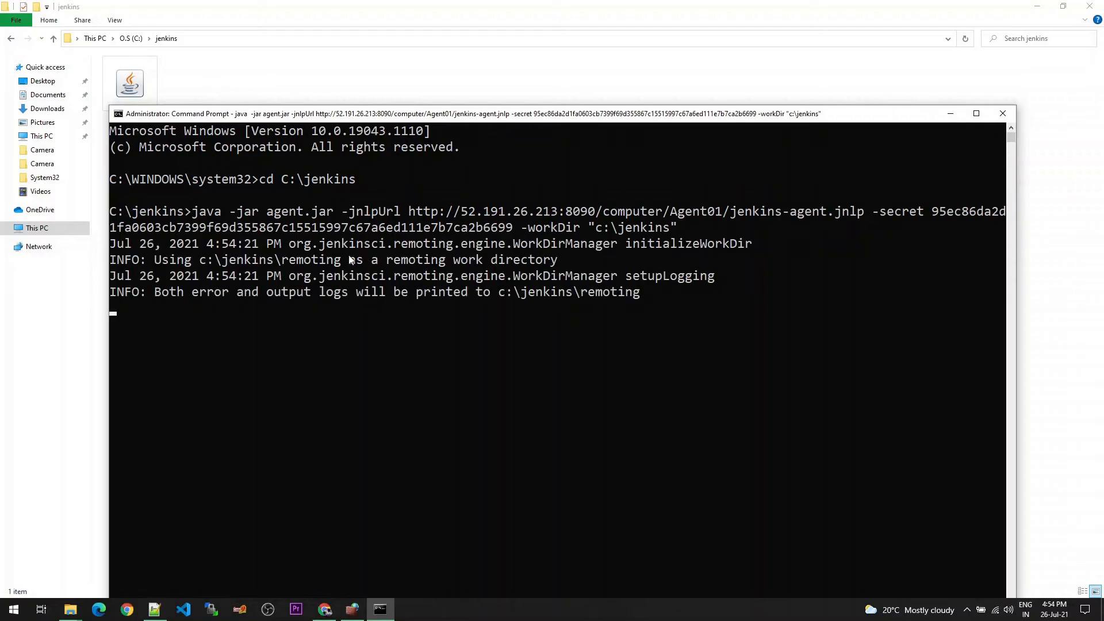
drag(446, 109, 499, 150)
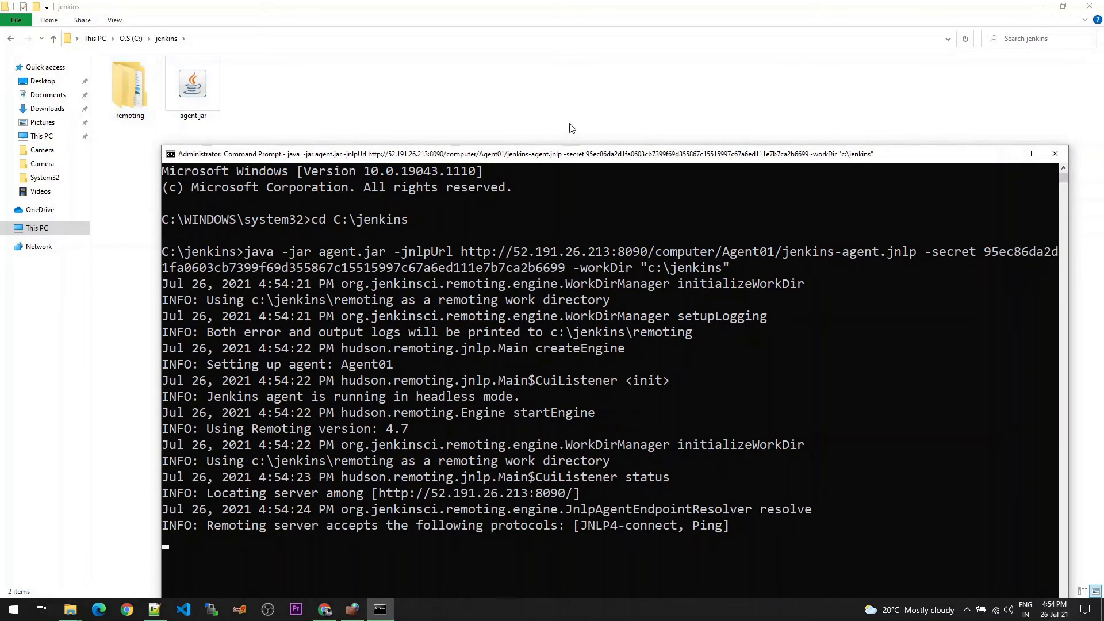
click(1029, 153)
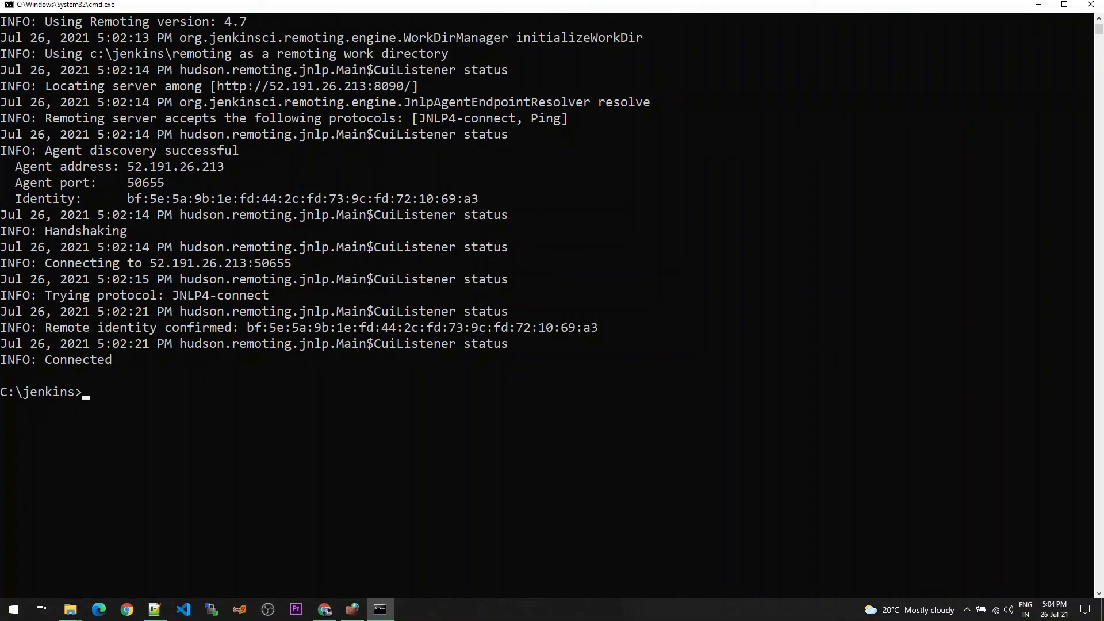
Clear the command window and run the Agent01 java -jar agent.jar launch command again with the agent secret
click(411, 473)
key(Escape)
text(cls)
key(Return)
key(ctrl+v)
key(Return)
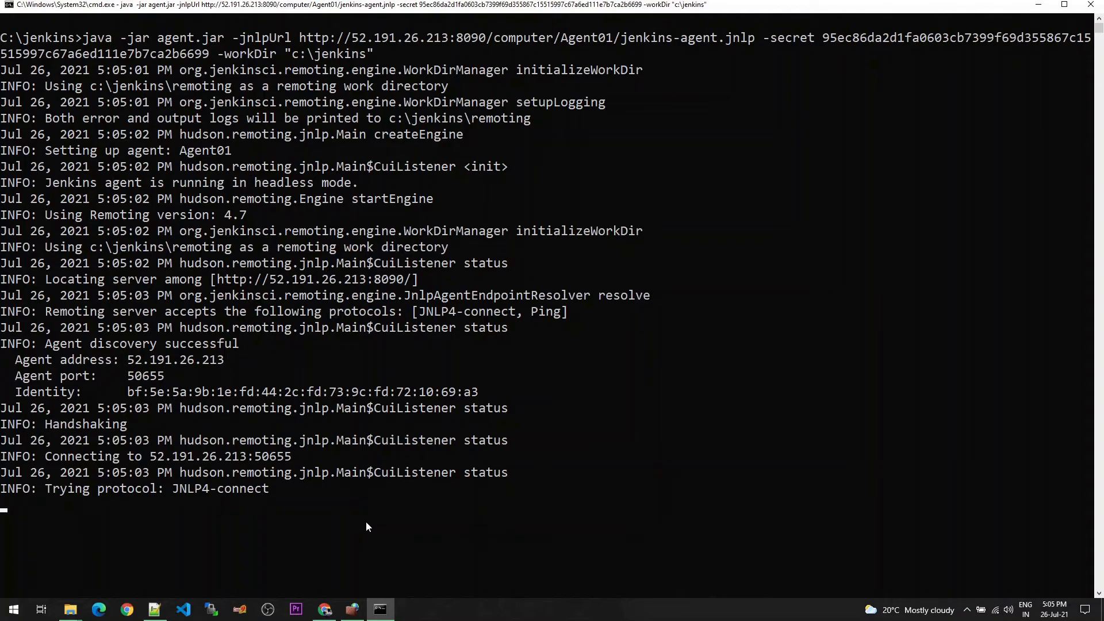
scroll(368, 527, down, 2)
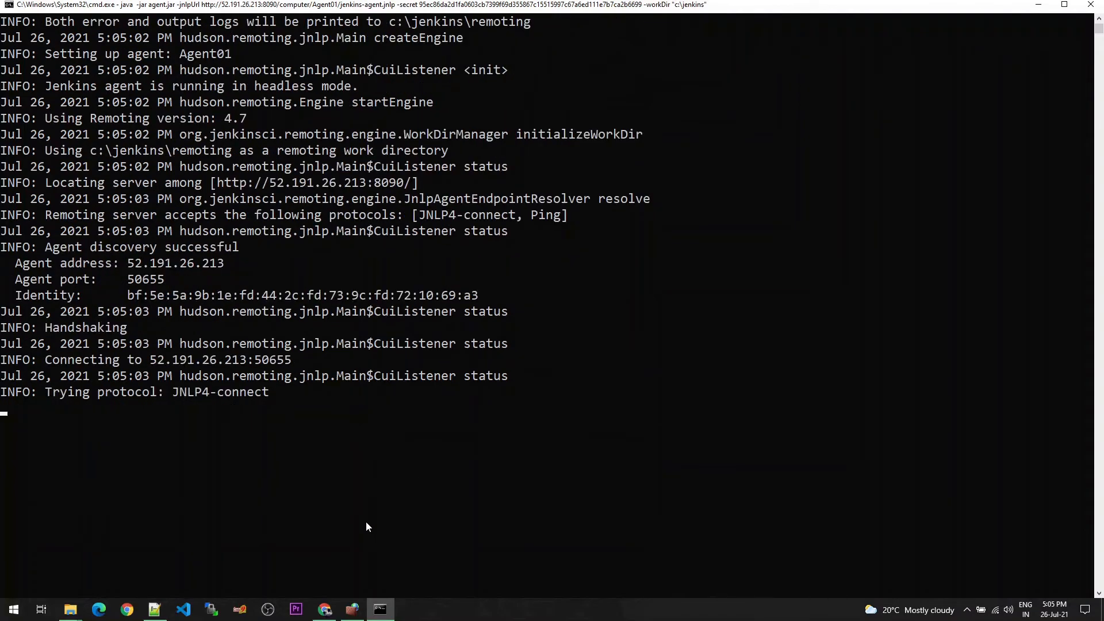
drag(106, 463, 47, 460)
Switch to Chrome and create a Freestyle project named TestJob from the Jenkins dashboard
click(325, 610)
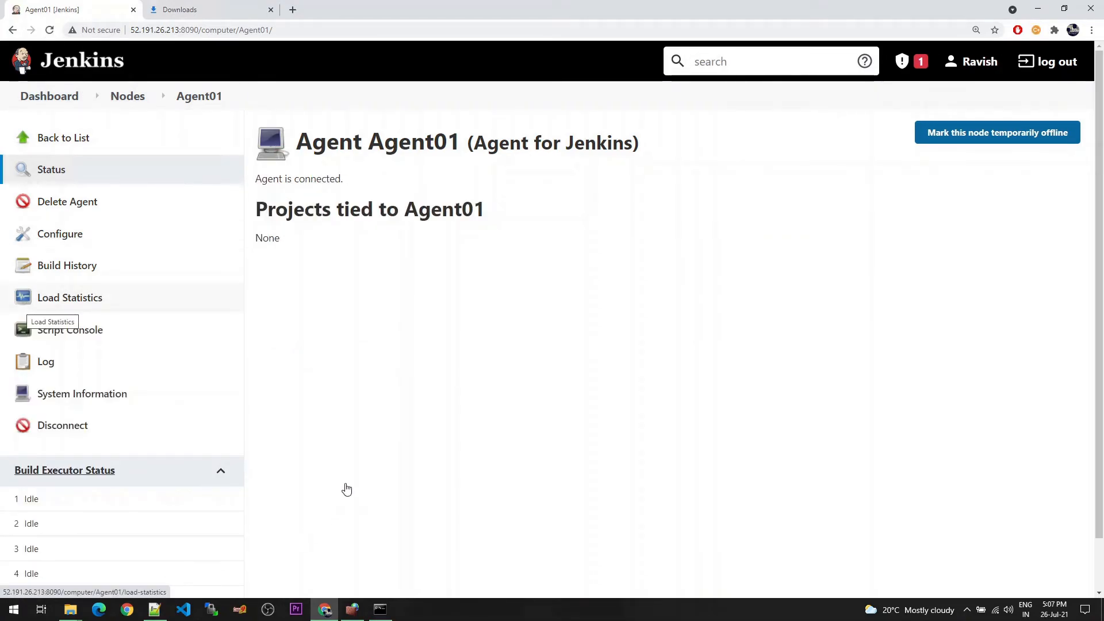
click(54, 98)
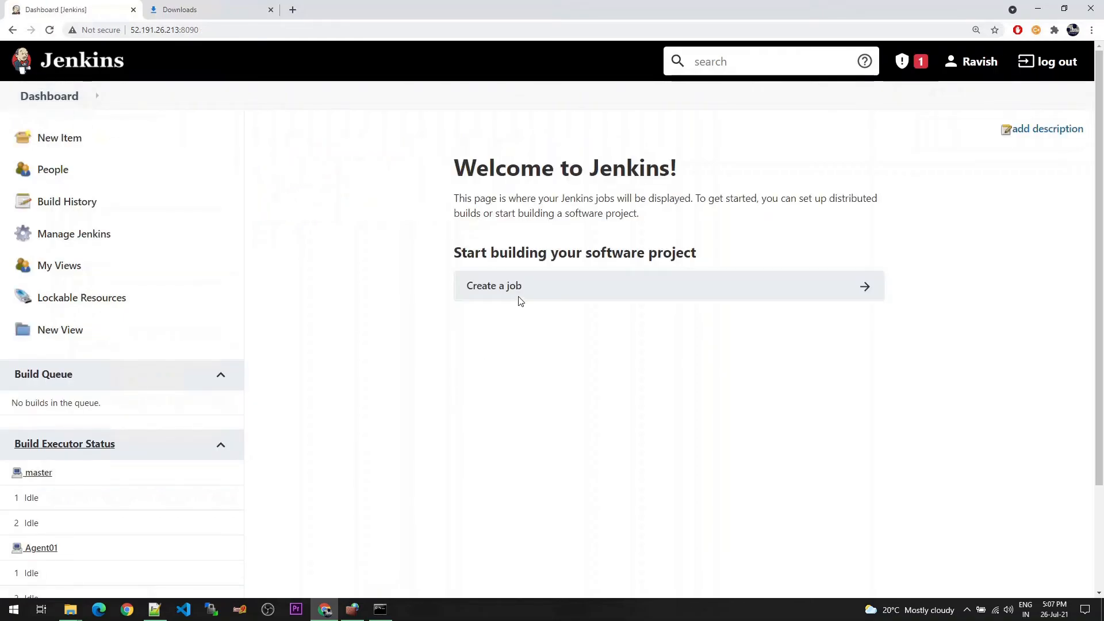
click(505, 288)
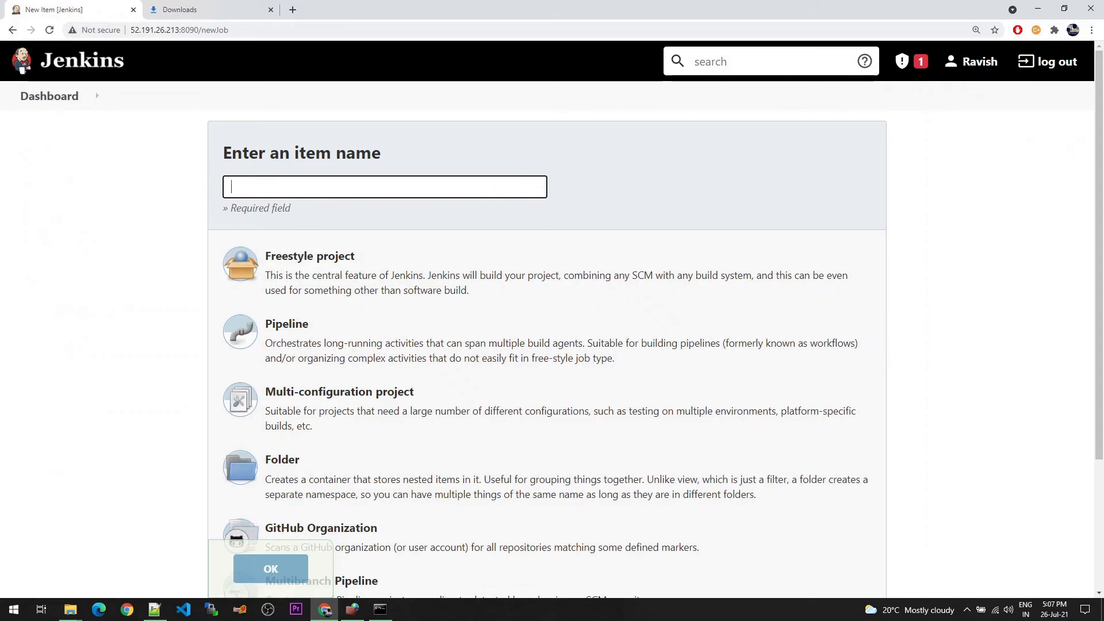
text(TestJob)
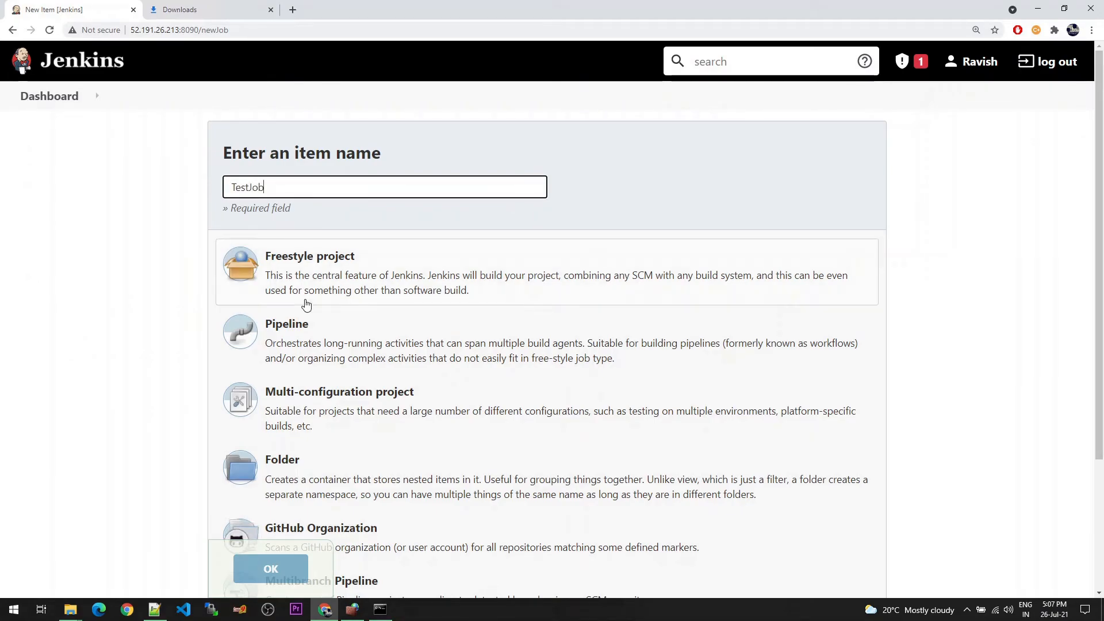
scroll(316, 322, down, 1)
click(308, 217)
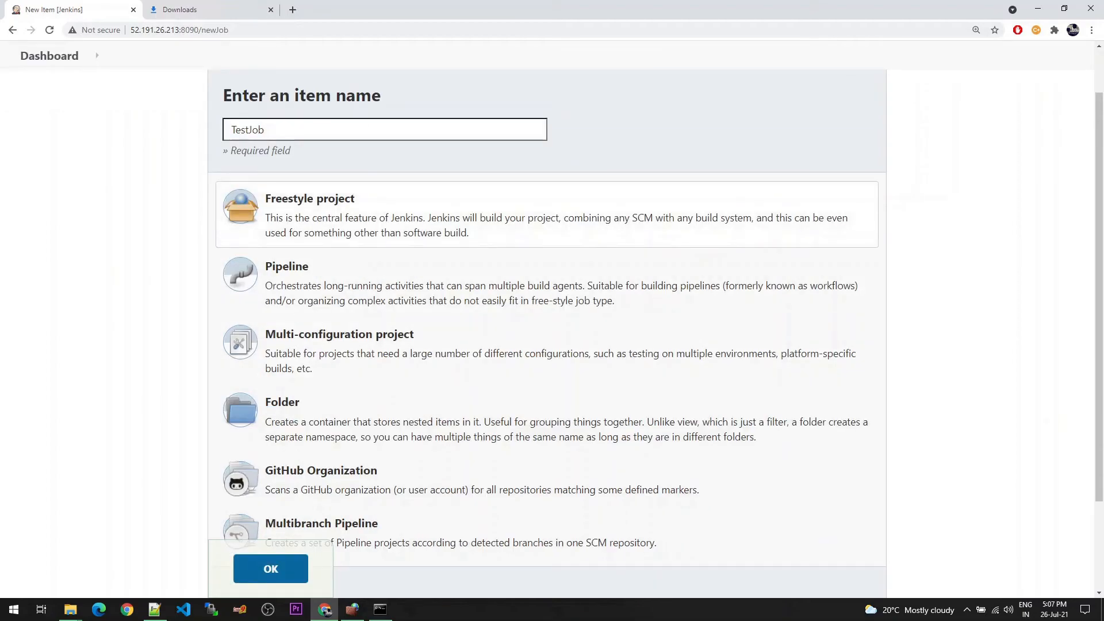
click(279, 569)
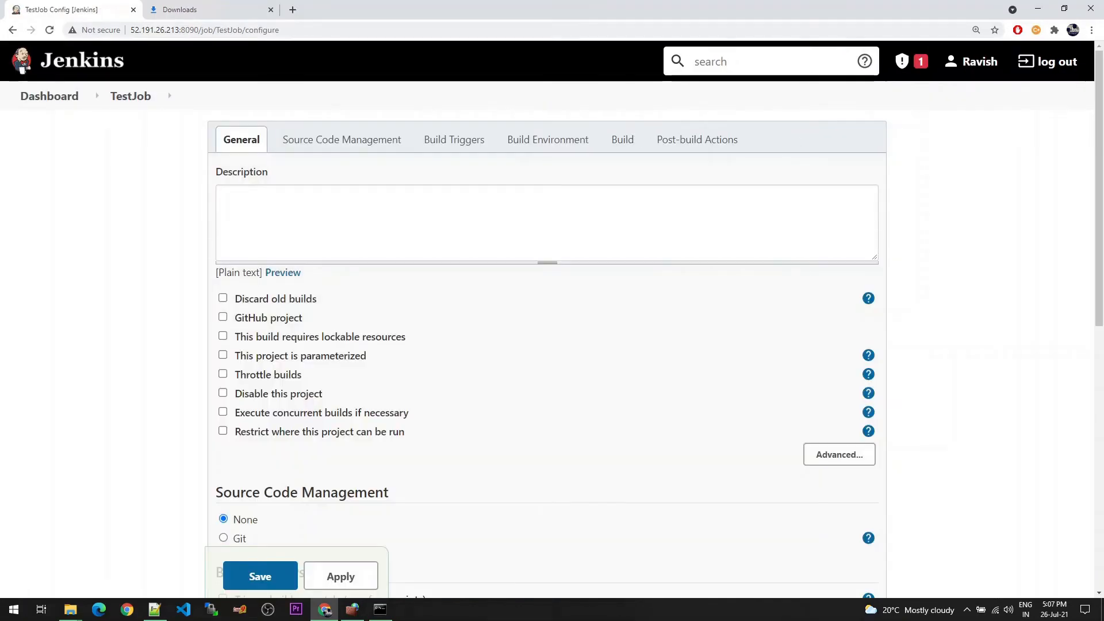
Enter "Checking Agent01" as the TestJob description
click(257, 190)
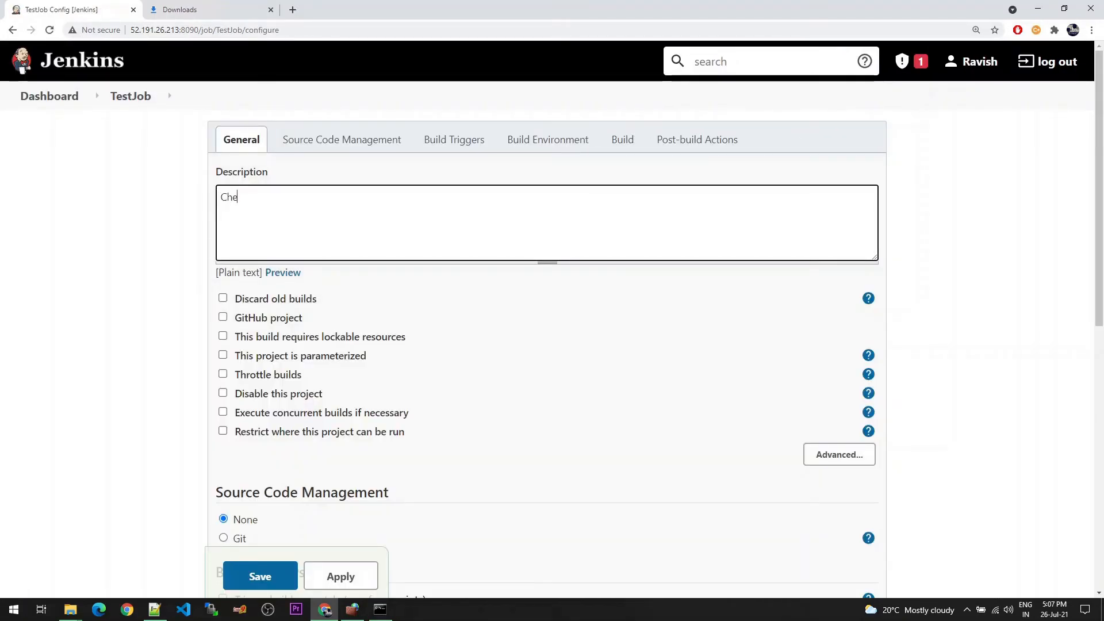
text(Checking Age)
key(ctrl+shift+Left)
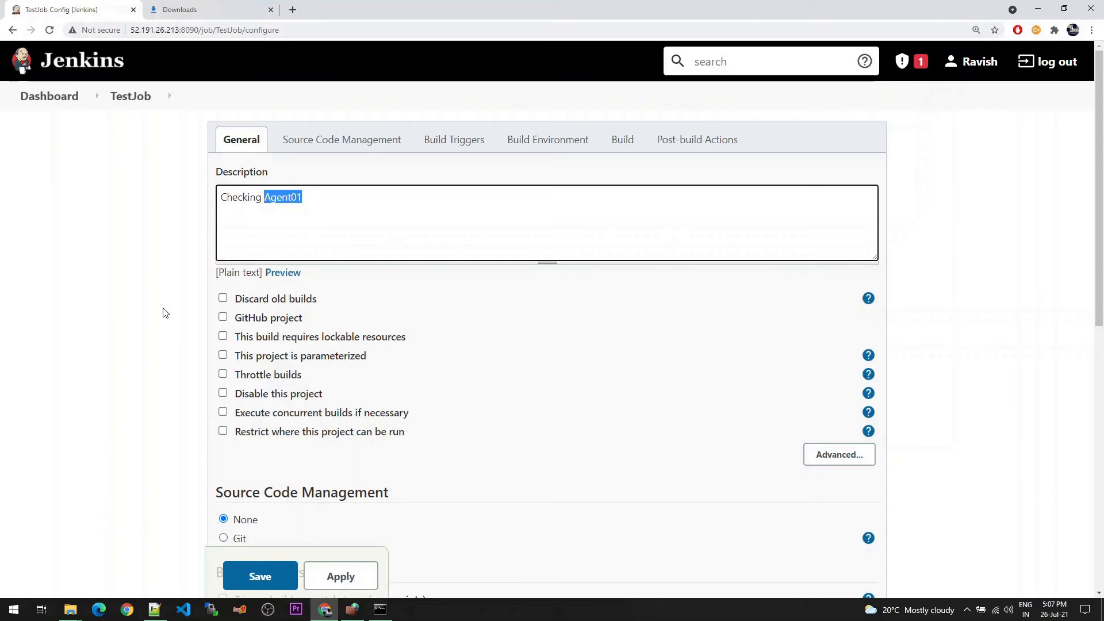
Restrict where TestJob can be run to the label expression Agent01
scroll(166, 313, down, 1)
scroll(166, 313, down, 2)
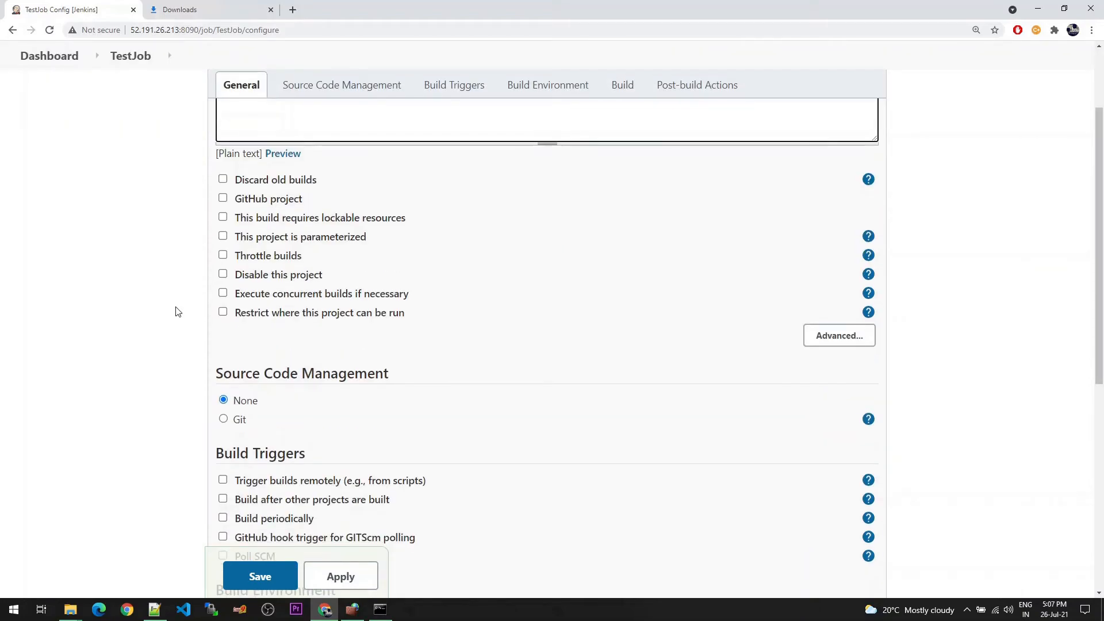
scroll(178, 311, down, 1)
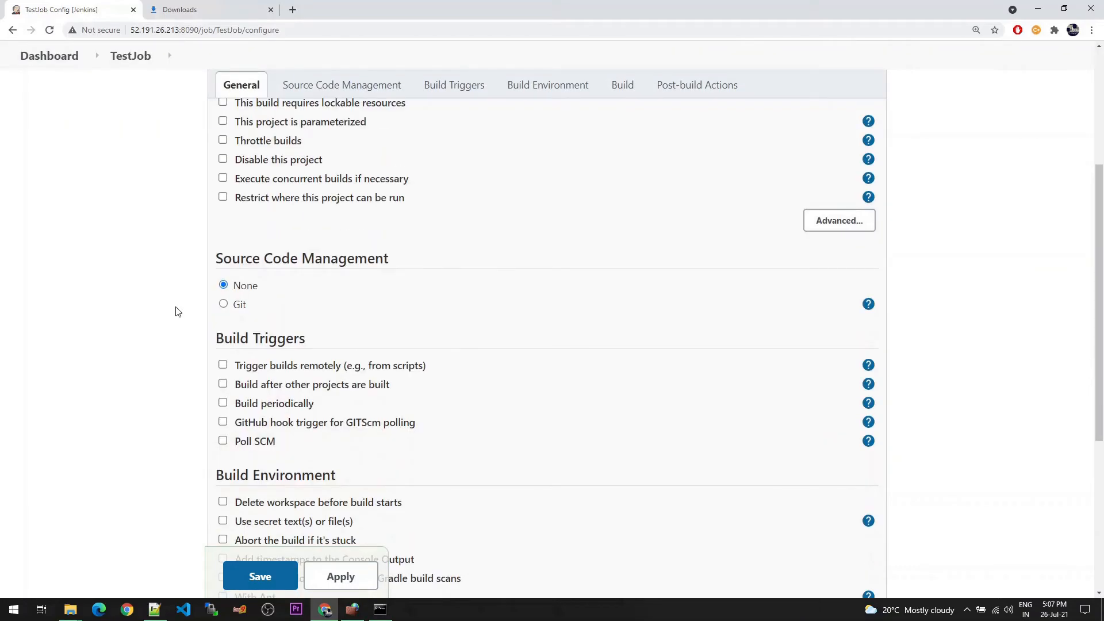
click(223, 198)
key(Tab)
text(Agent01)
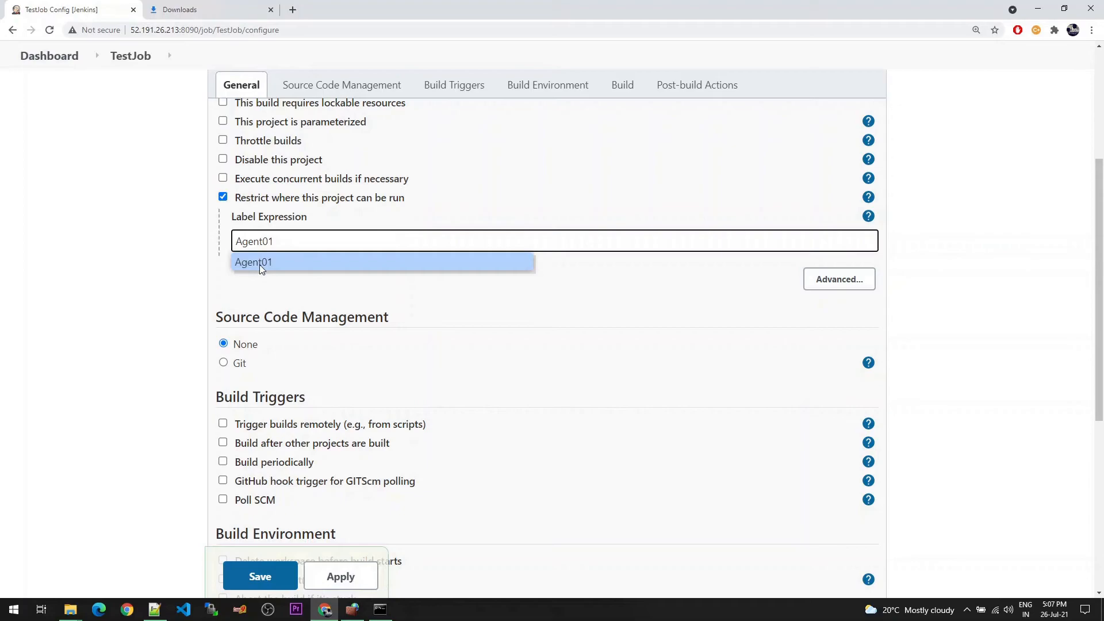
click(260, 265)
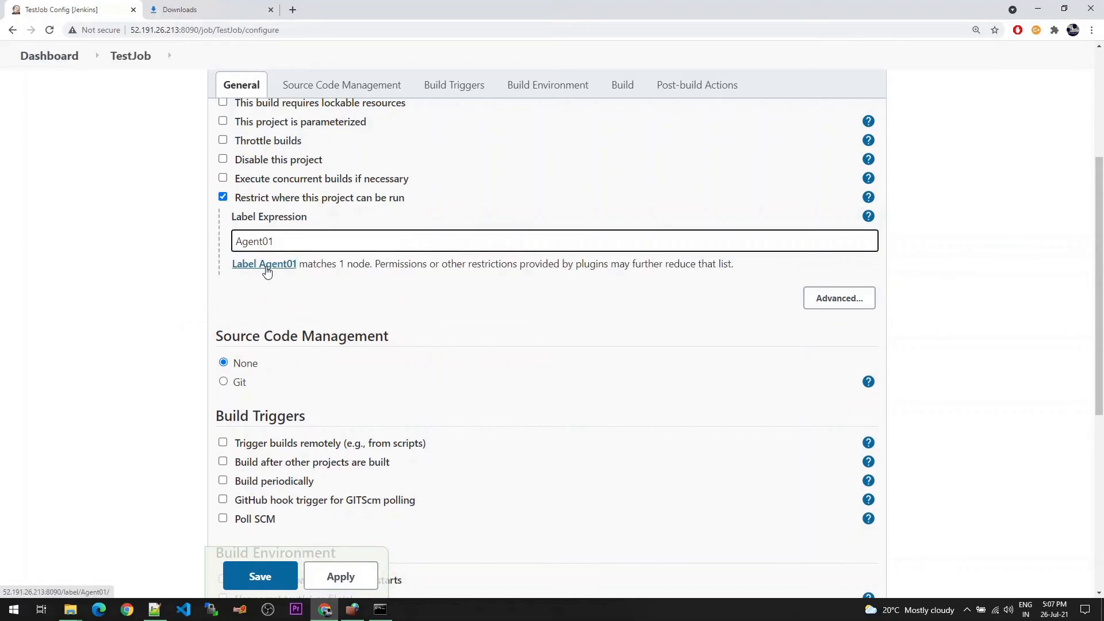
drag(411, 263, 582, 281)
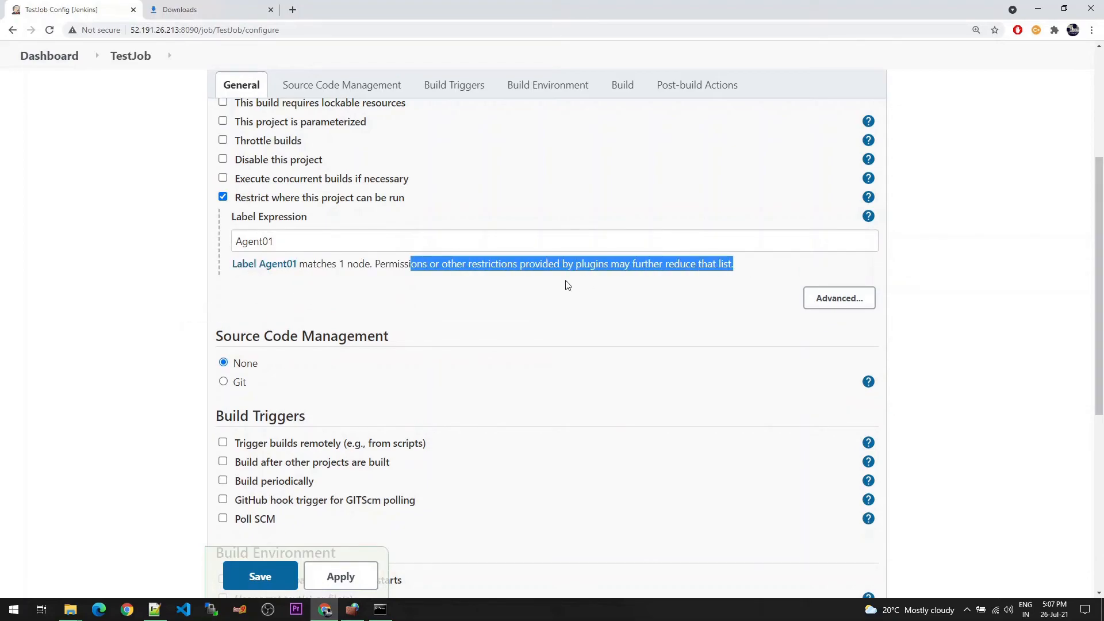
Add an Execute Windows batch command build step containing echo "Hello!!" to TestJob and save the job configuration
click(370, 295)
scroll(295, 311, down, 4)
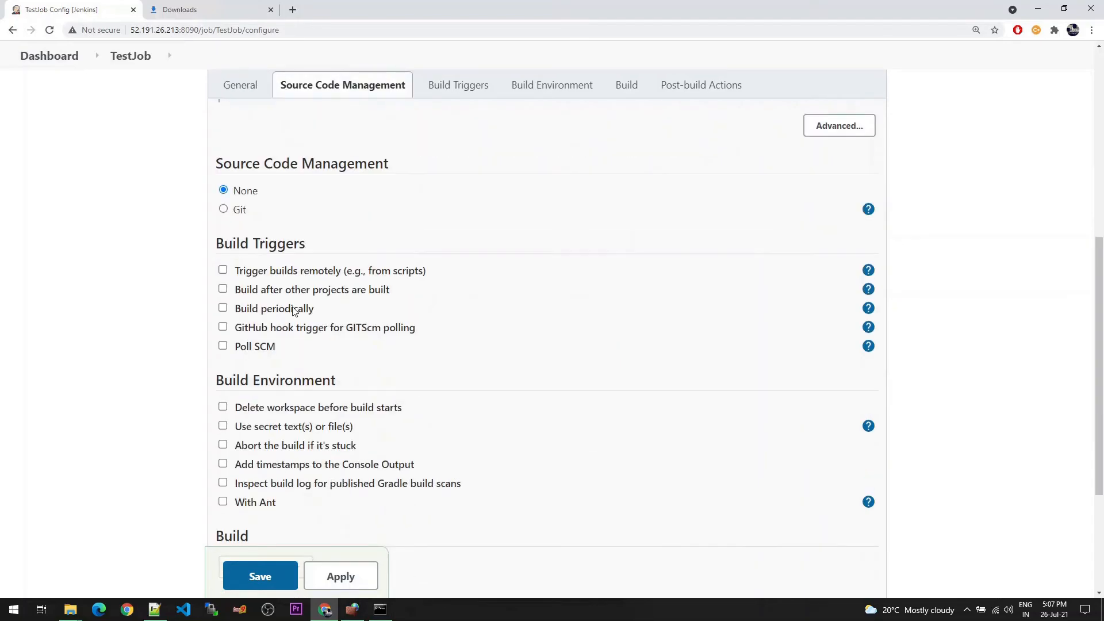
scroll(299, 345, down, 2)
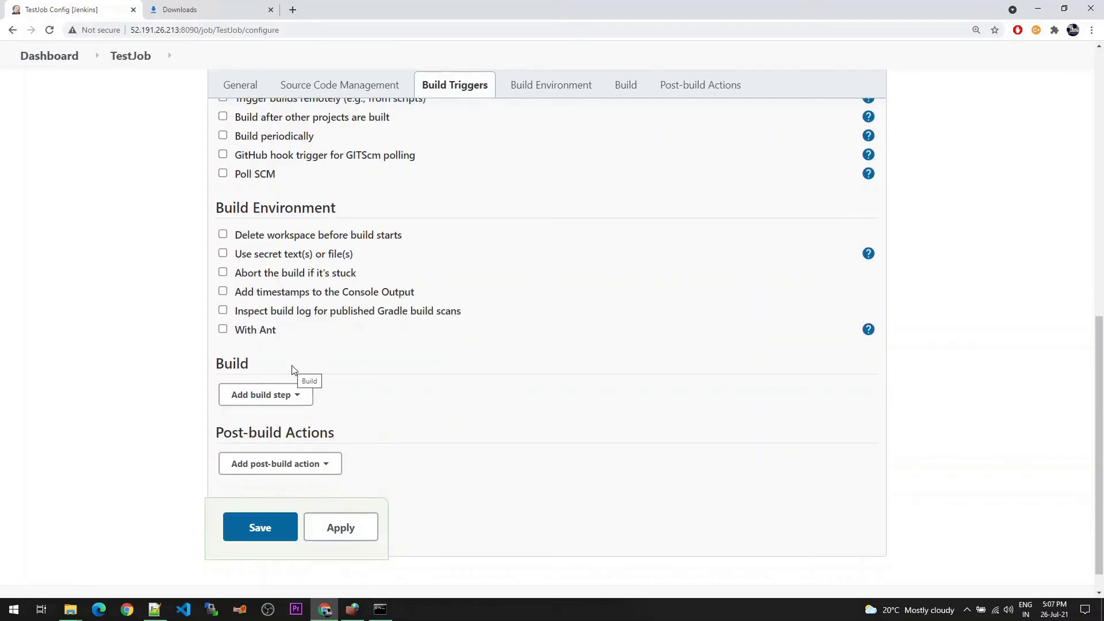
scroll(296, 375, down, 1)
click(274, 369)
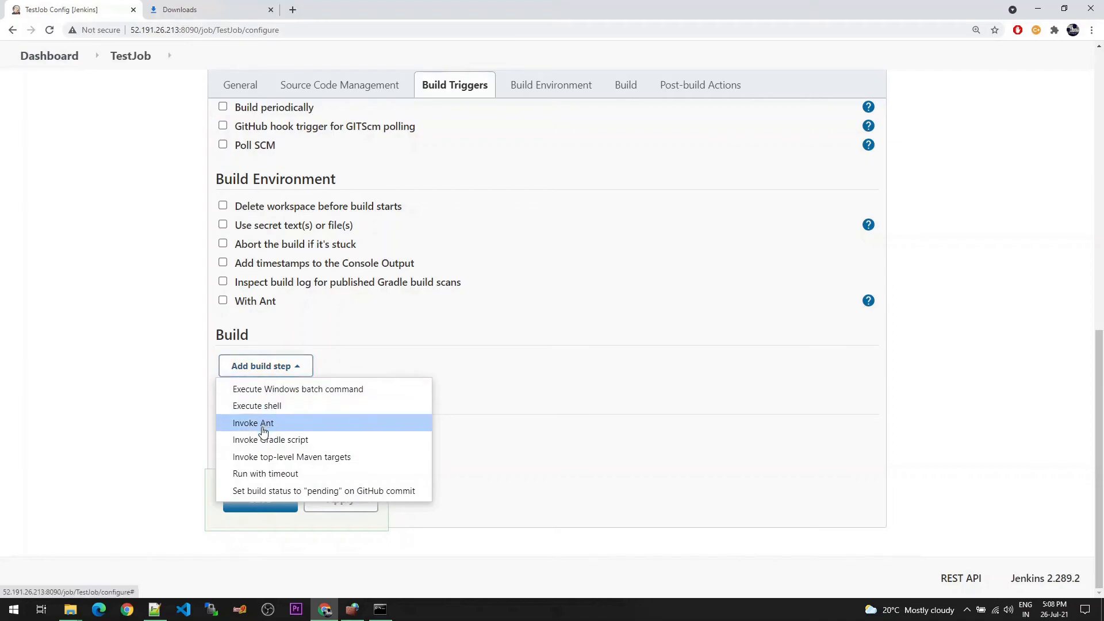
click(289, 393)
click(286, 418)
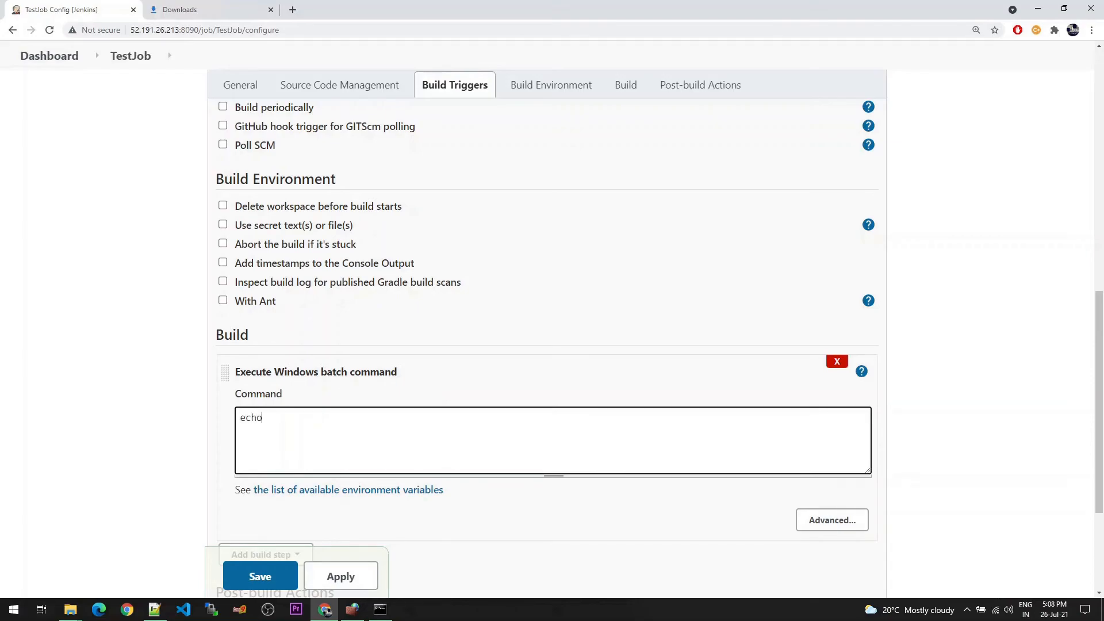
text(echo "Hello!!)
click(274, 575)
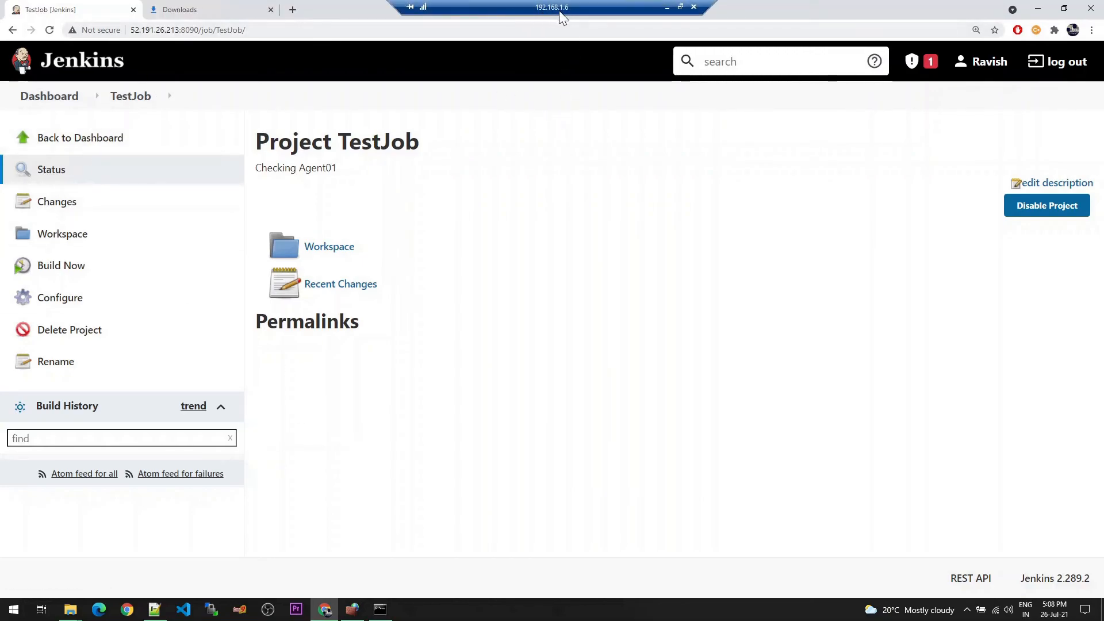
Switch to File Explorer to check the contents of C:\jenkins, and return to the TestJob page in Chrome
click(70, 610)
click(81, 574)
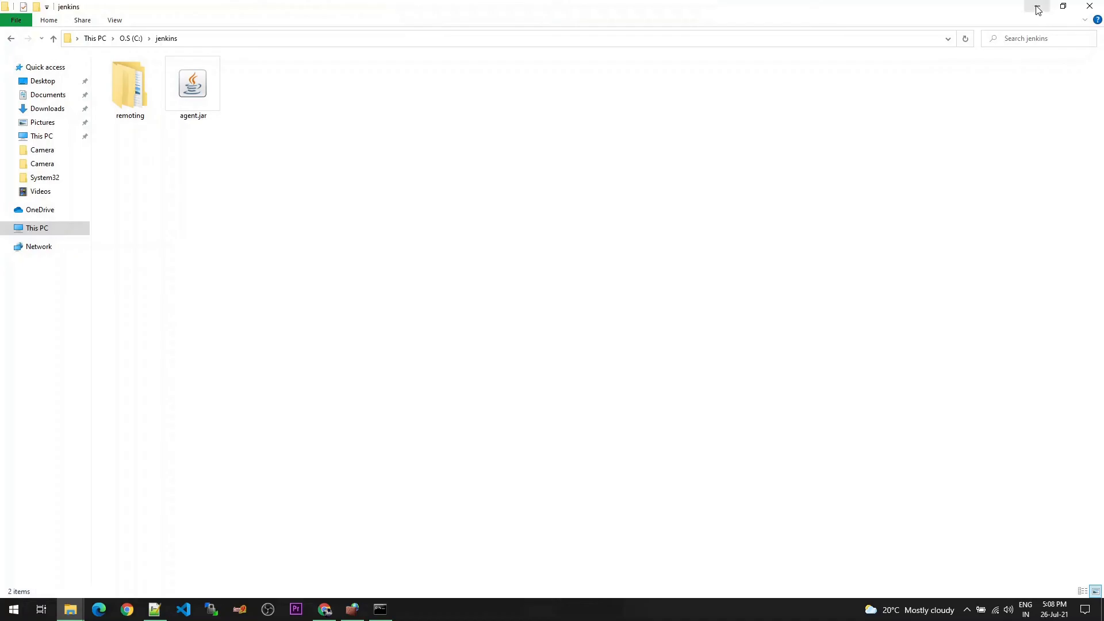
click(323, 609)
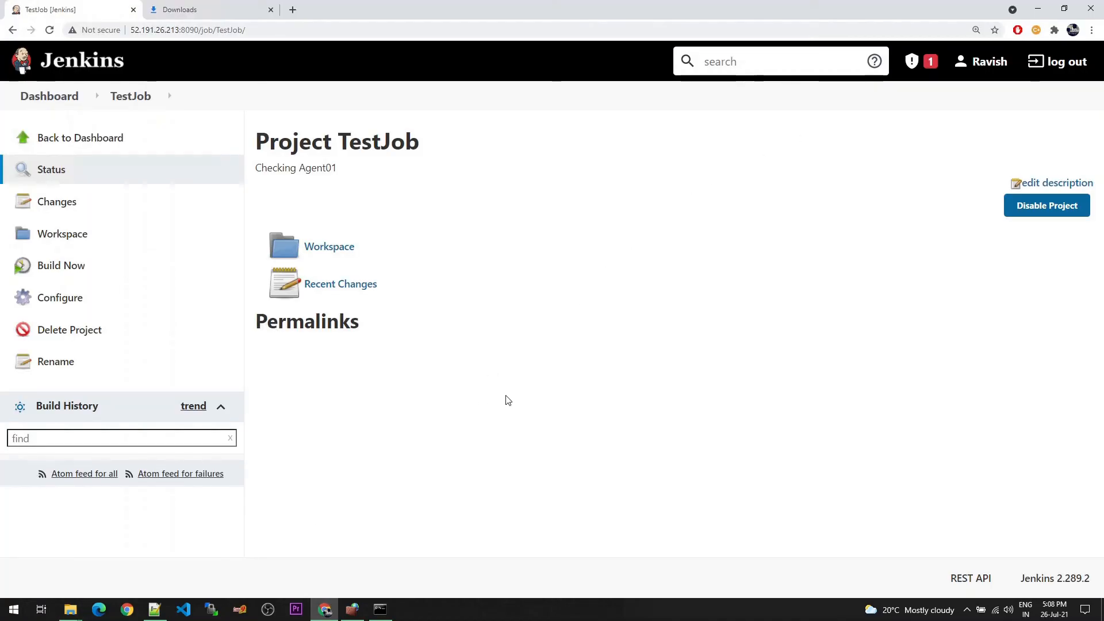
Run a build of TestJob and examine the workspace path in the console output of build #1, enlarging the page
click(61, 267)
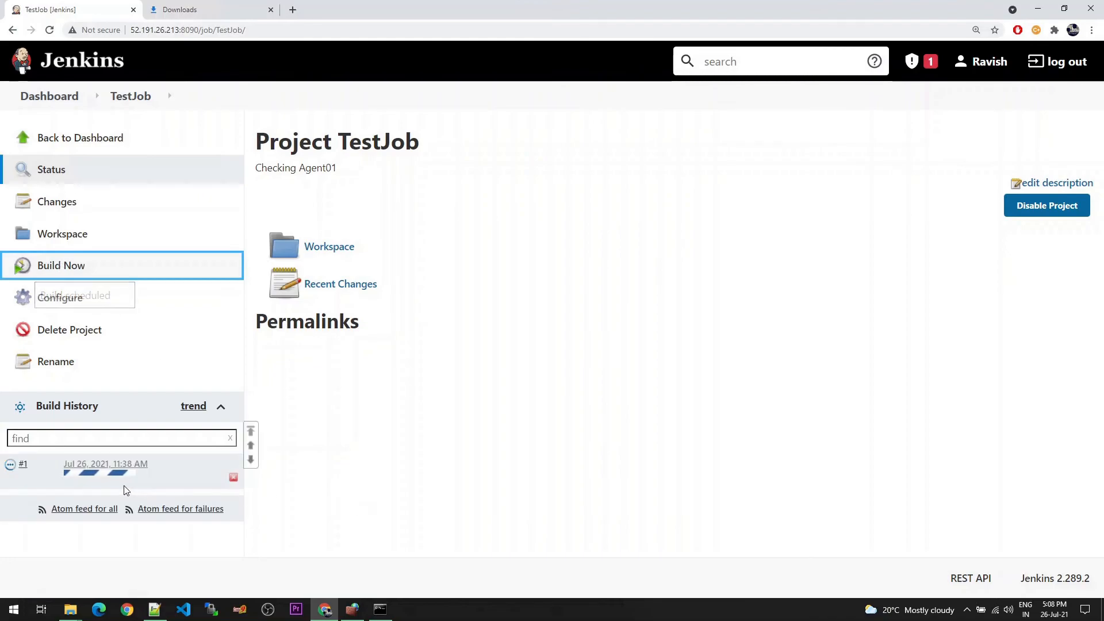
click(114, 469)
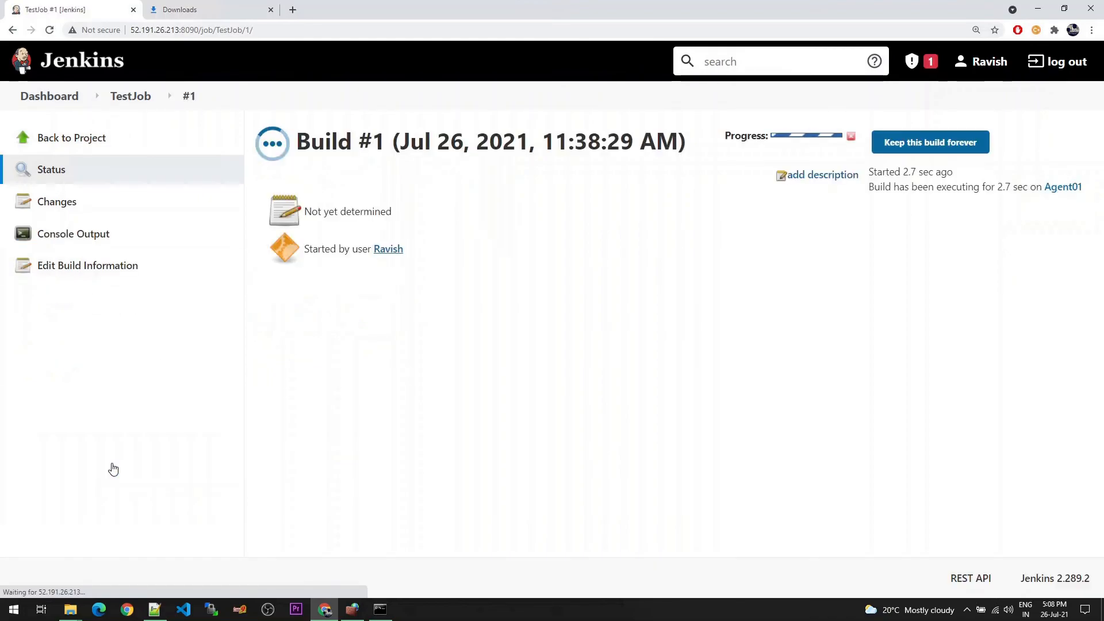
click(64, 235)
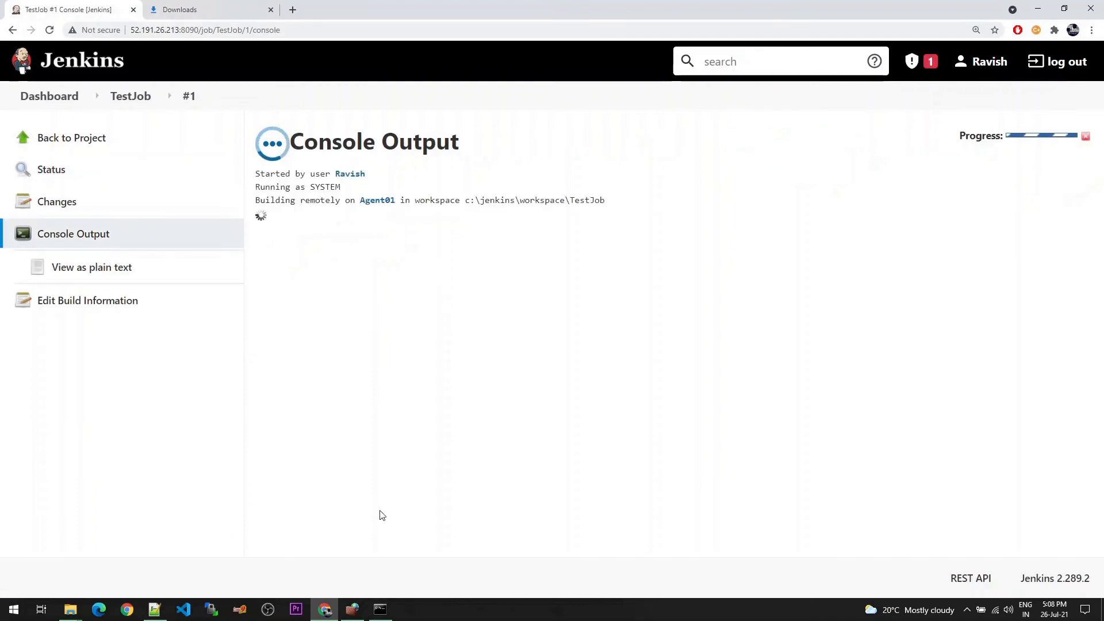
drag(465, 200, 605, 200)
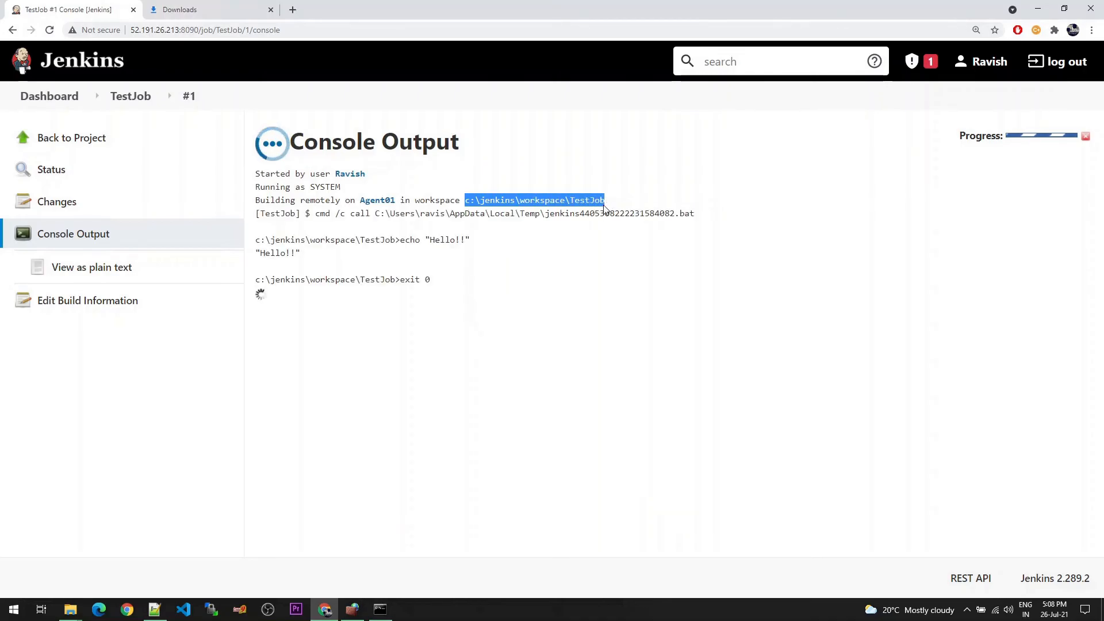
key(ctrl+plus)
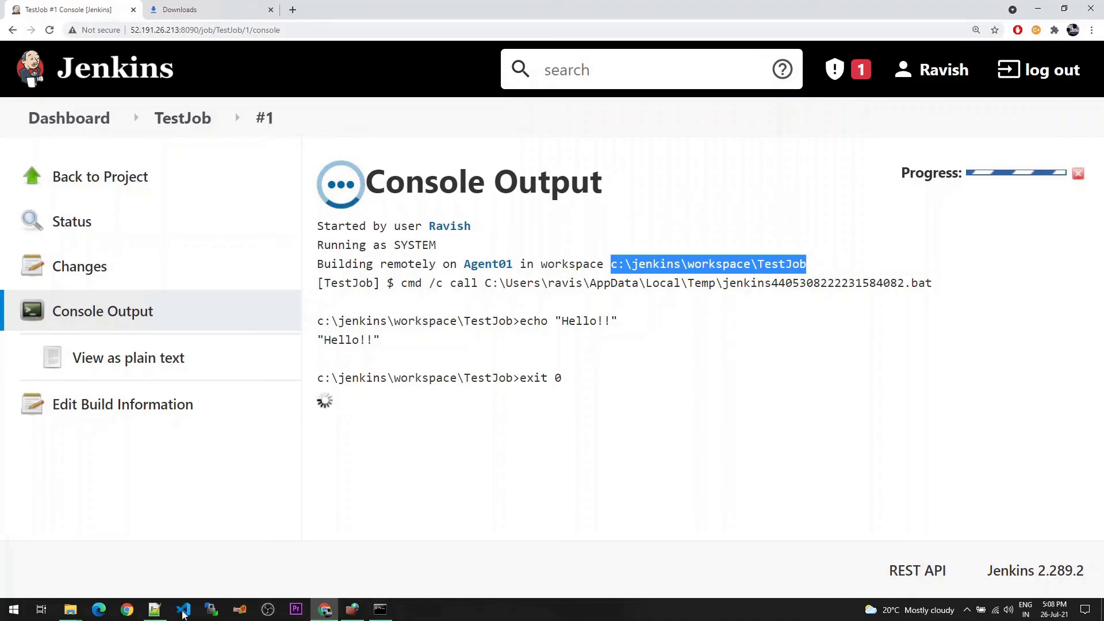
Switch to File Explorer, show C:\jenkins\workspace with large icons and open its TestJob folder
mouse_move(73, 612)
click(77, 564)
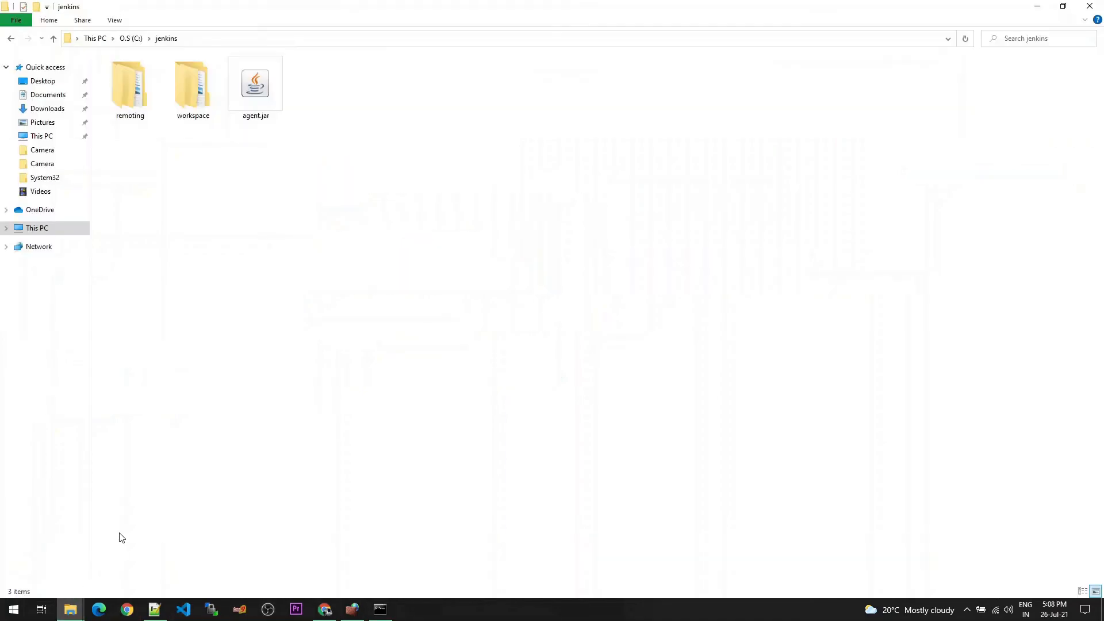
double_click(205, 109)
click(119, 22)
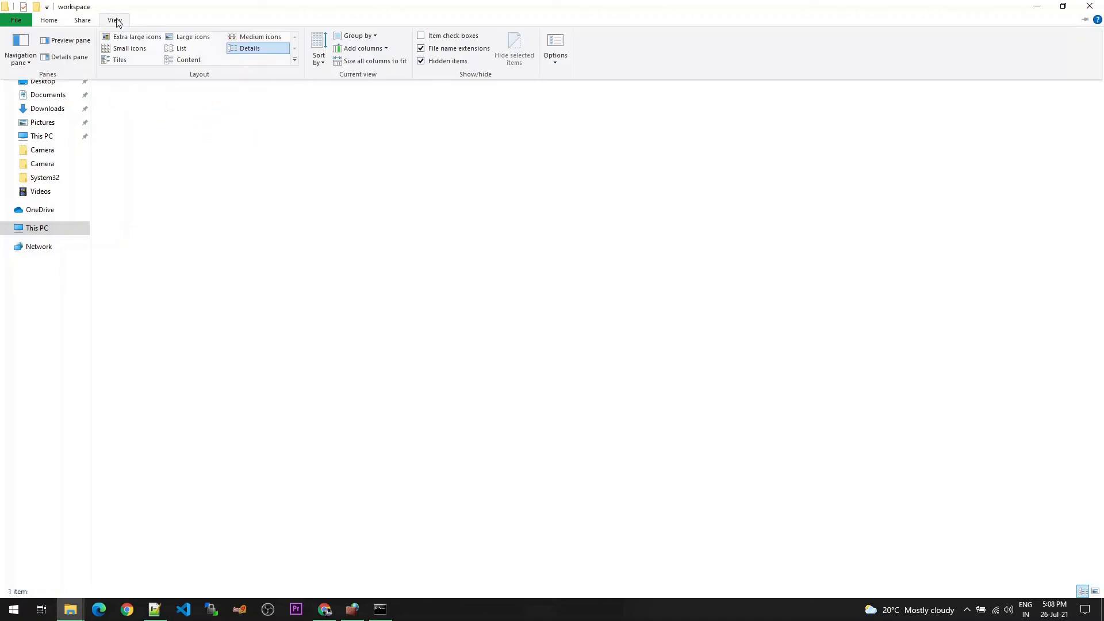
click(212, 40)
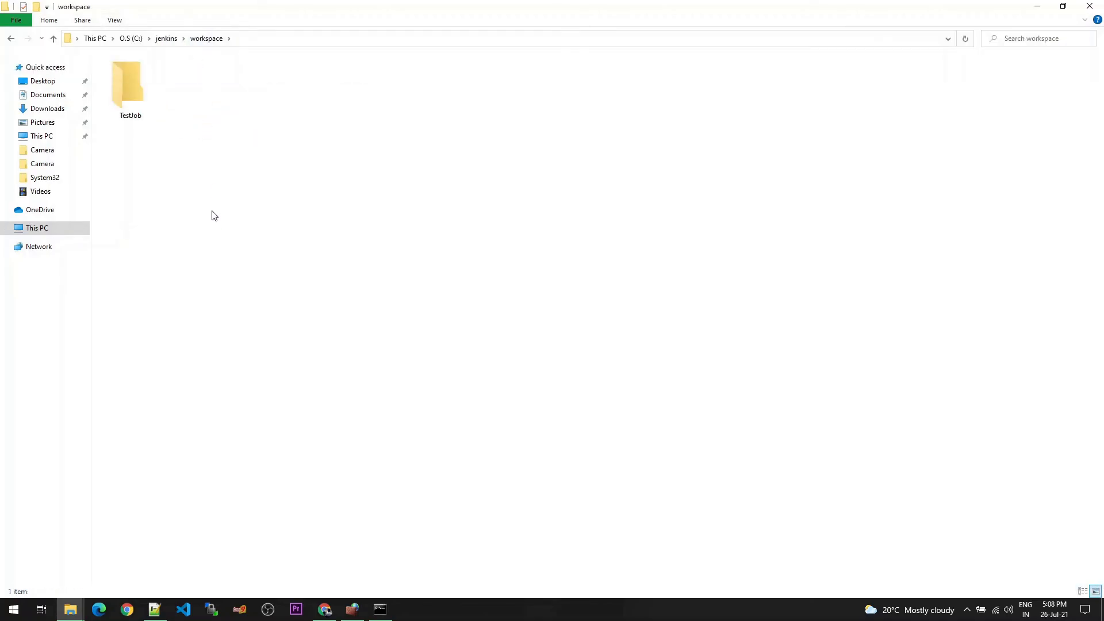
double_click(143, 109)
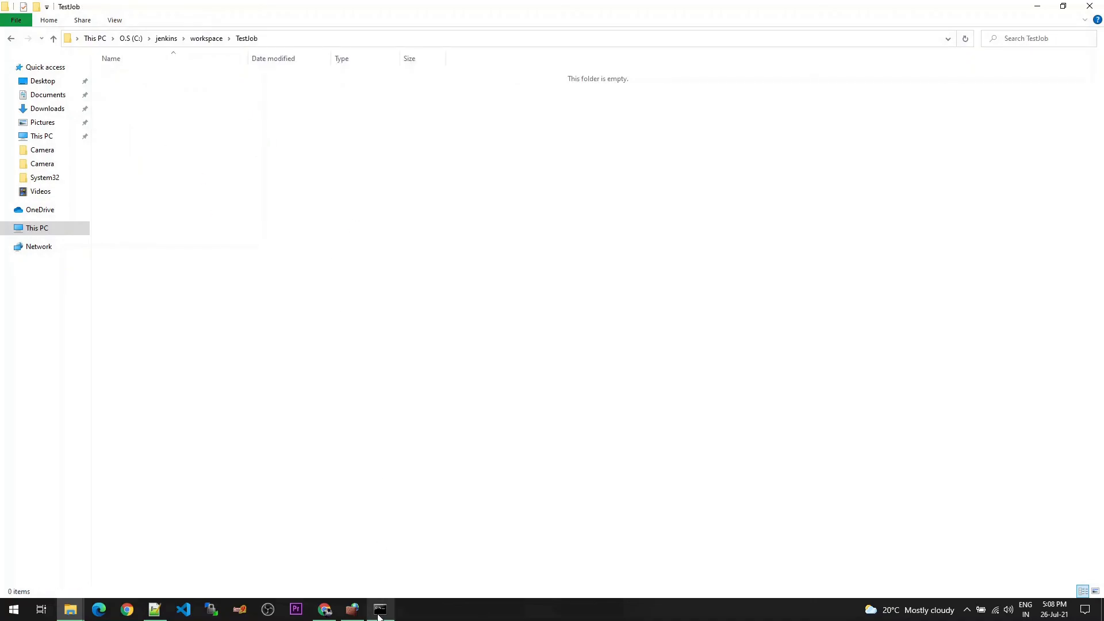
Switch to Chrome and check the final build status at the end of the console output
click(325, 610)
drag(438, 397, 387, 397)
click(438, 468)
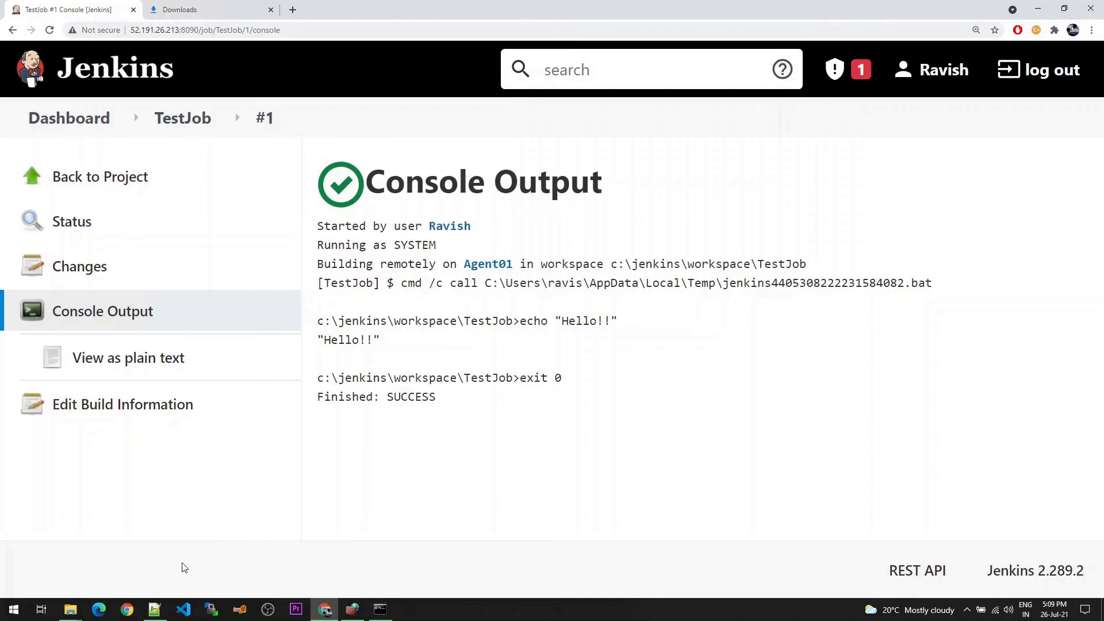
Go back up from the TestJob folder to C:\jenkins in File Explorer, and return to the console output in Chrome
click(70, 609)
click(79, 566)
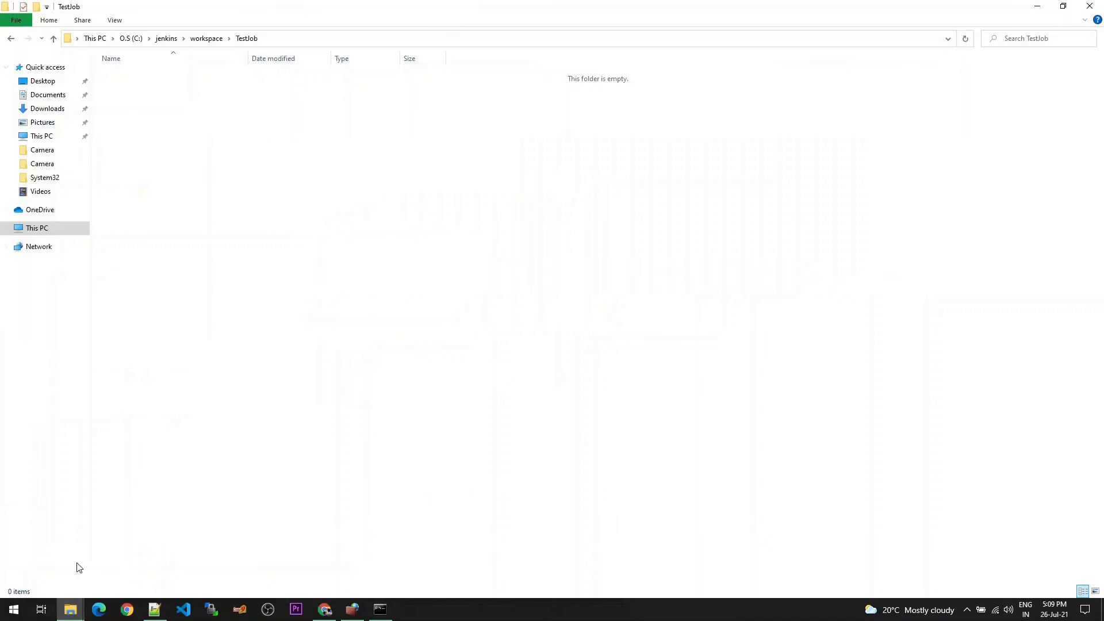
click(206, 39)
click(166, 39)
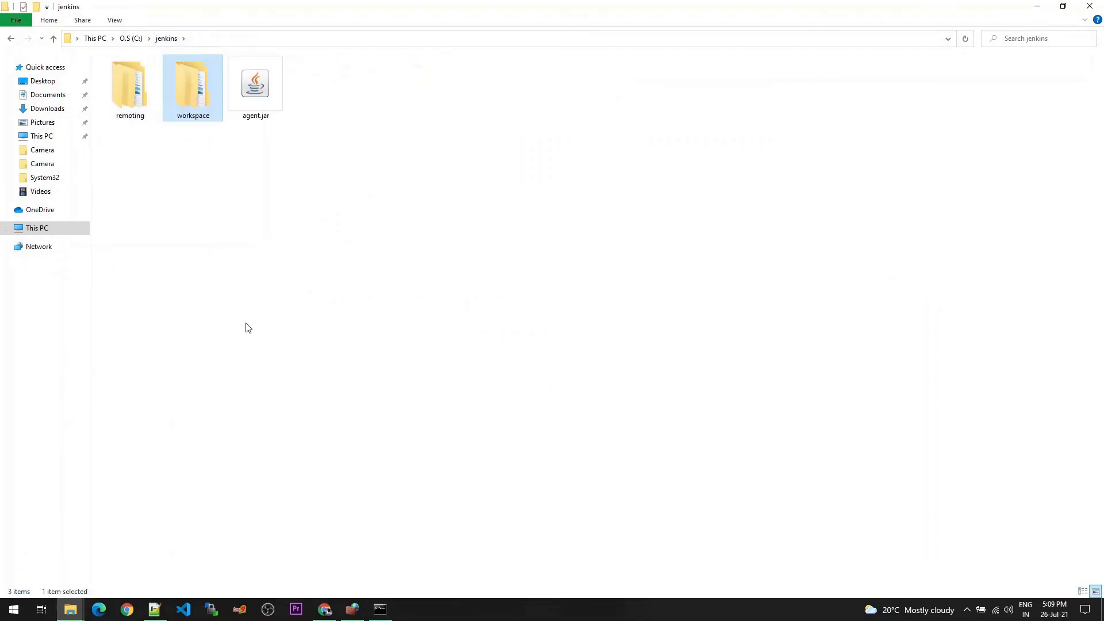
click(325, 609)
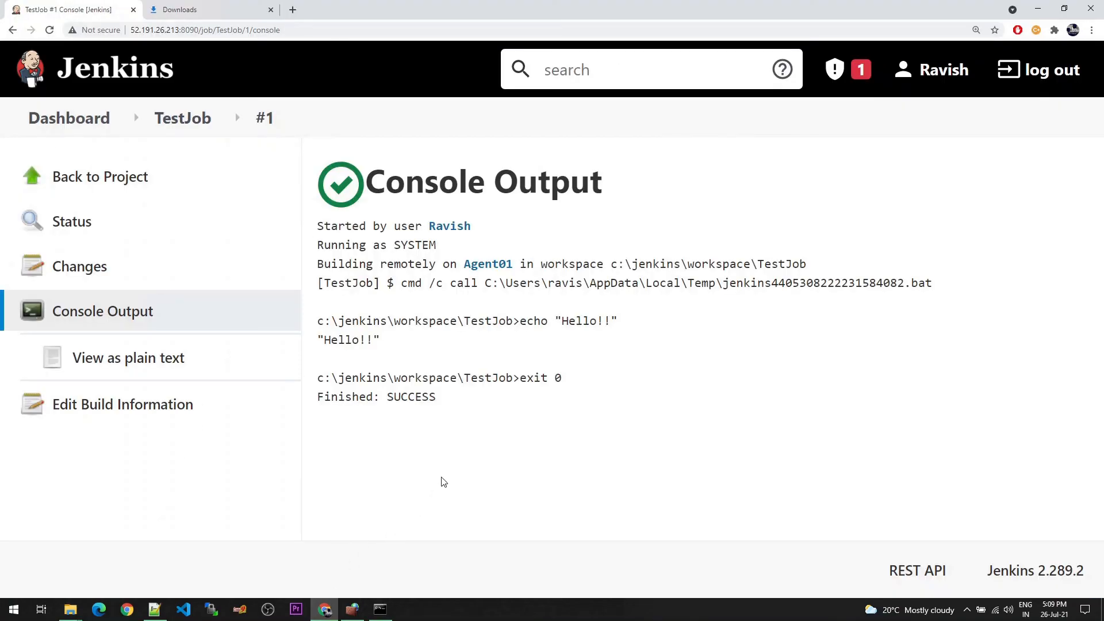